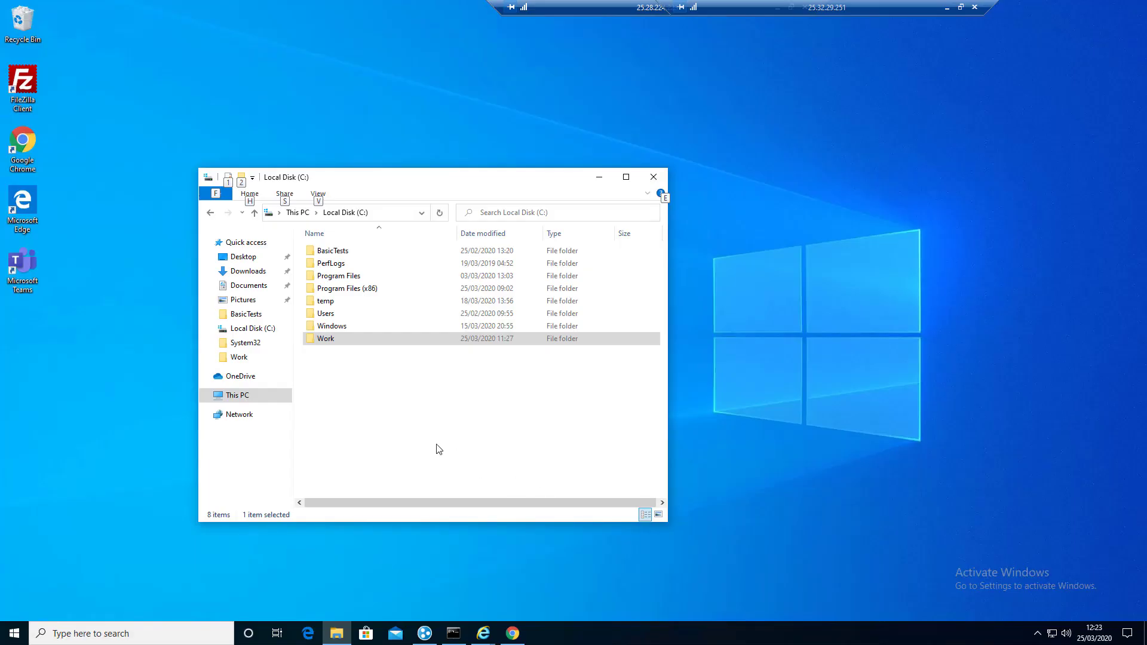
Step: Open the Work folder and run the setup_VIP_2.44.0.0.exe installer
double_click(334, 340)
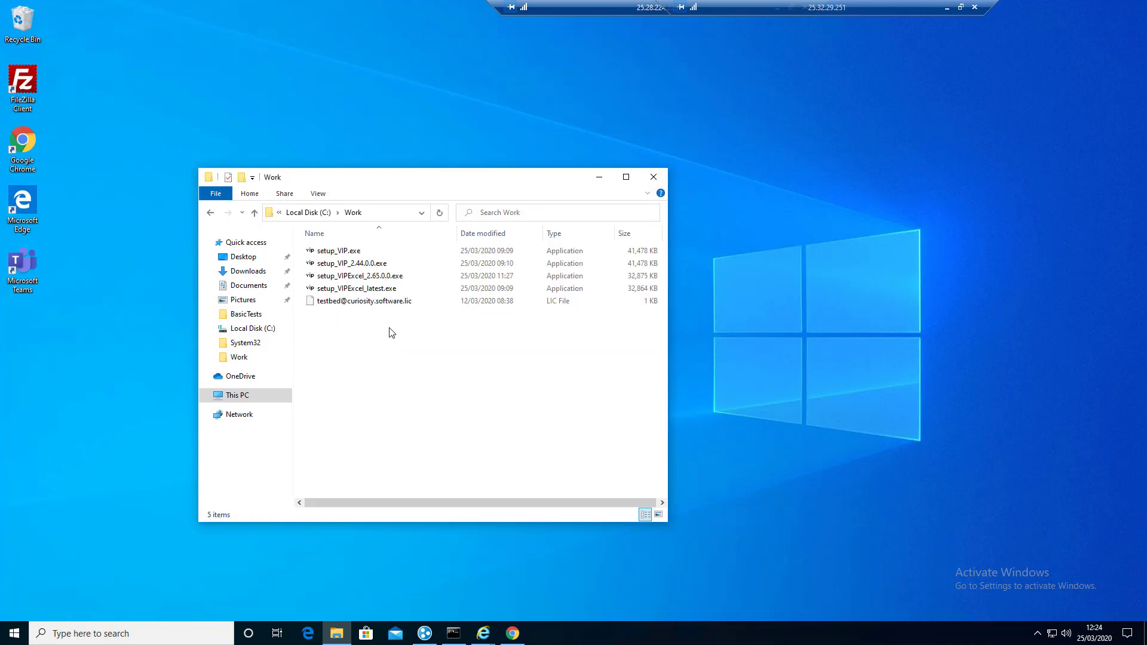
left_click(358, 252)
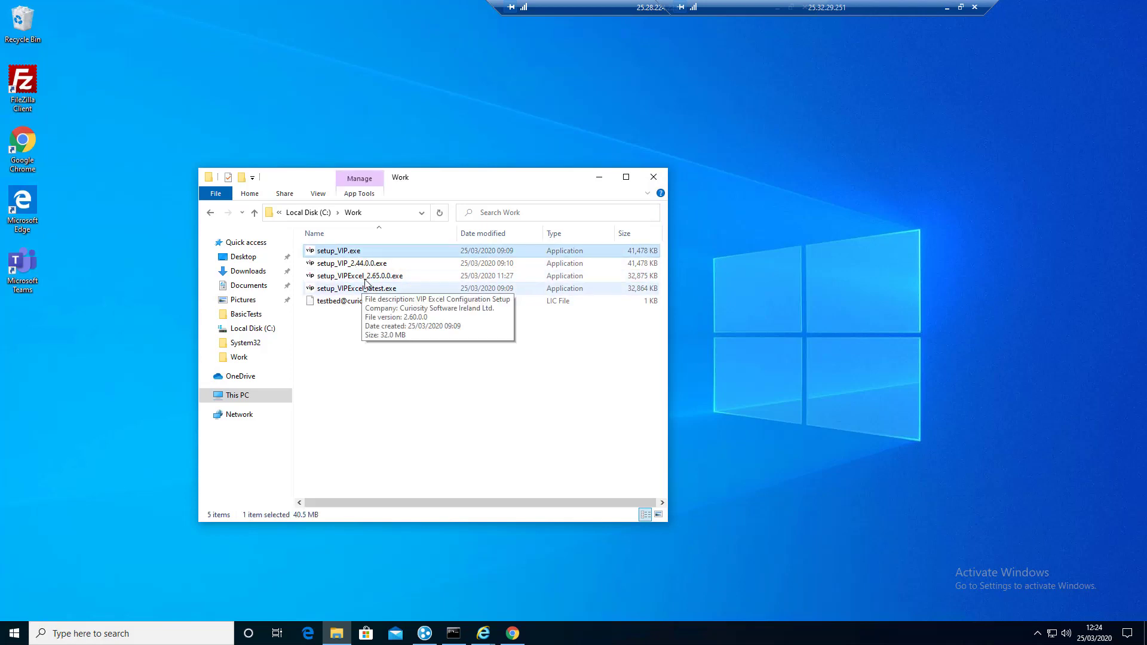
left_click(365, 279)
key("s")
key("s")
key("s")
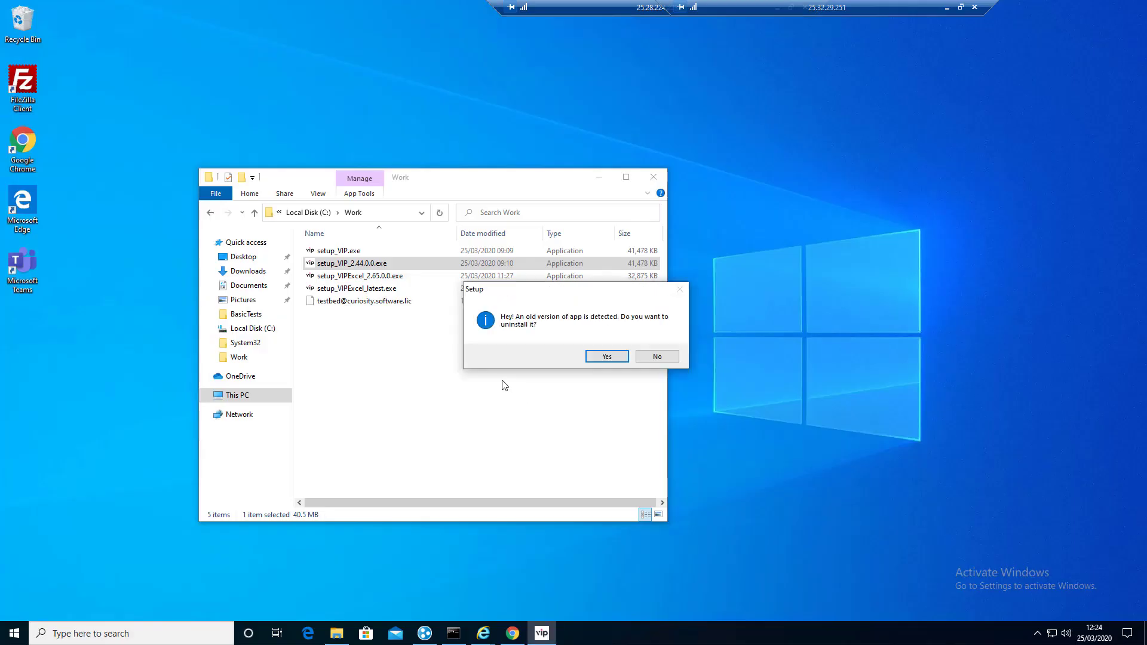
Step: Agree to uninstall the old VIP version and dismiss the completion message
left_click(600, 357)
left_click(600, 357)
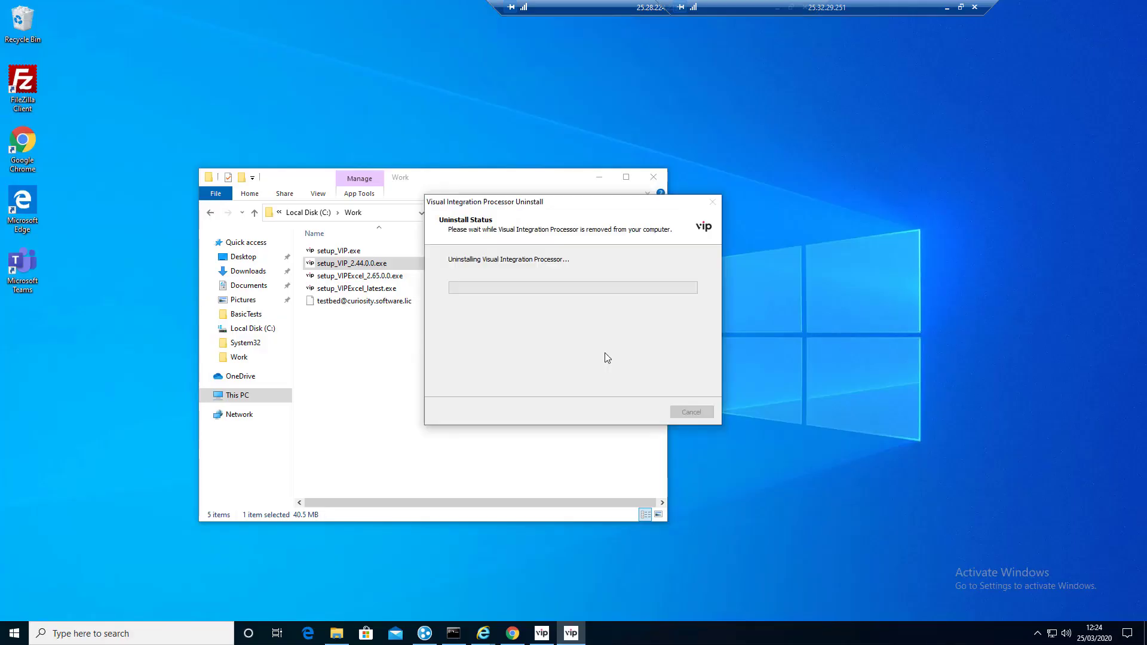
left_click(669, 356)
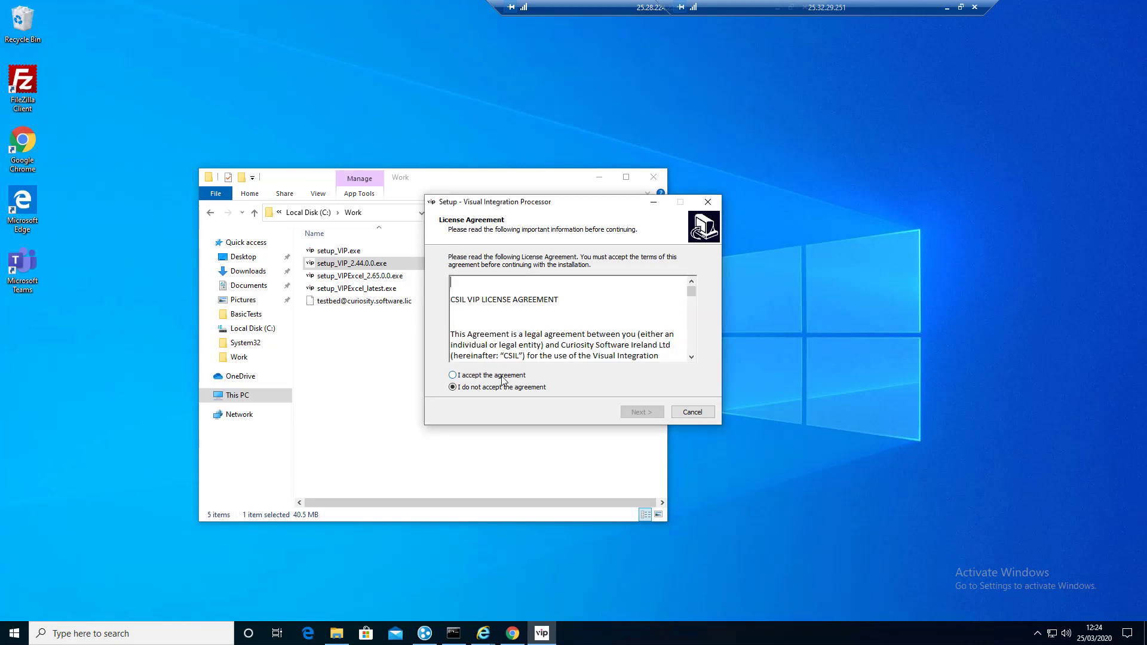
Step: Accept the licence, install VIP 2.44.0.0 with default folders and a desktop shortcut, then close the app
left_click(509, 377)
left_click(650, 412)
left_click(650, 412)
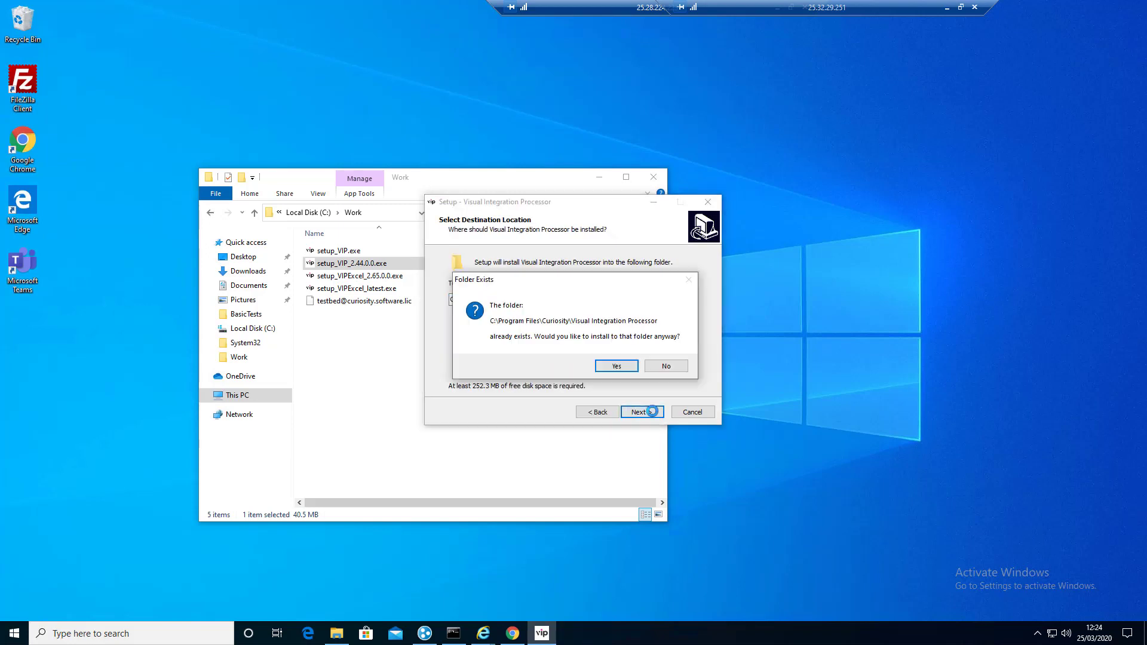
left_click(634, 367)
left_click(640, 412)
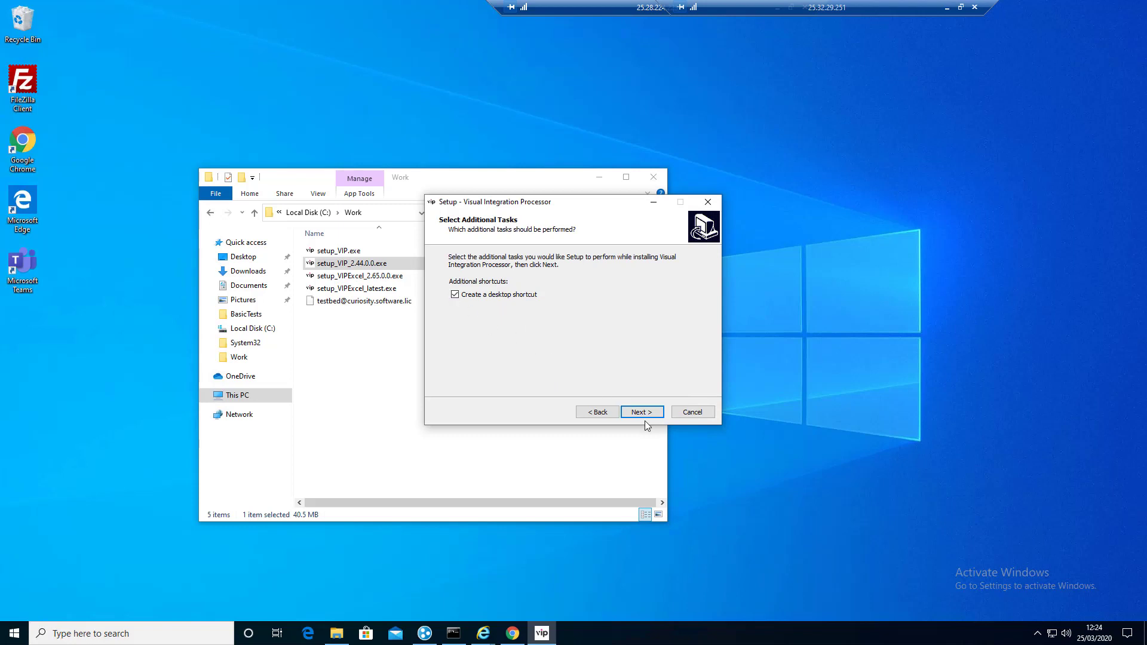
left_click(643, 416)
left_click(642, 414)
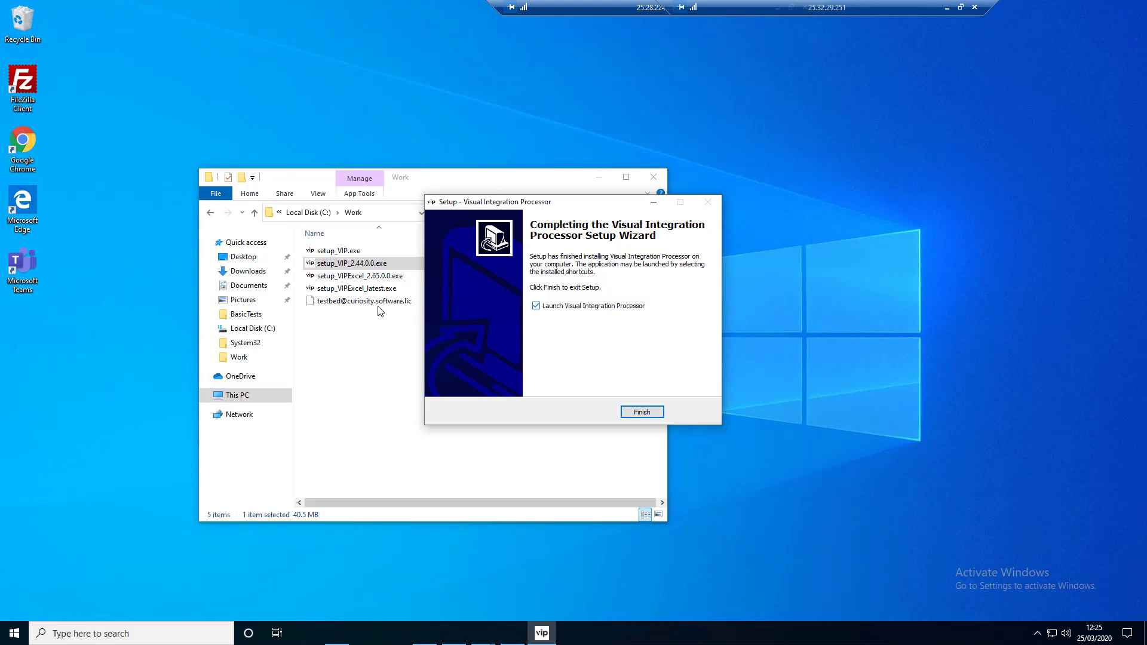
left_click(644, 412)
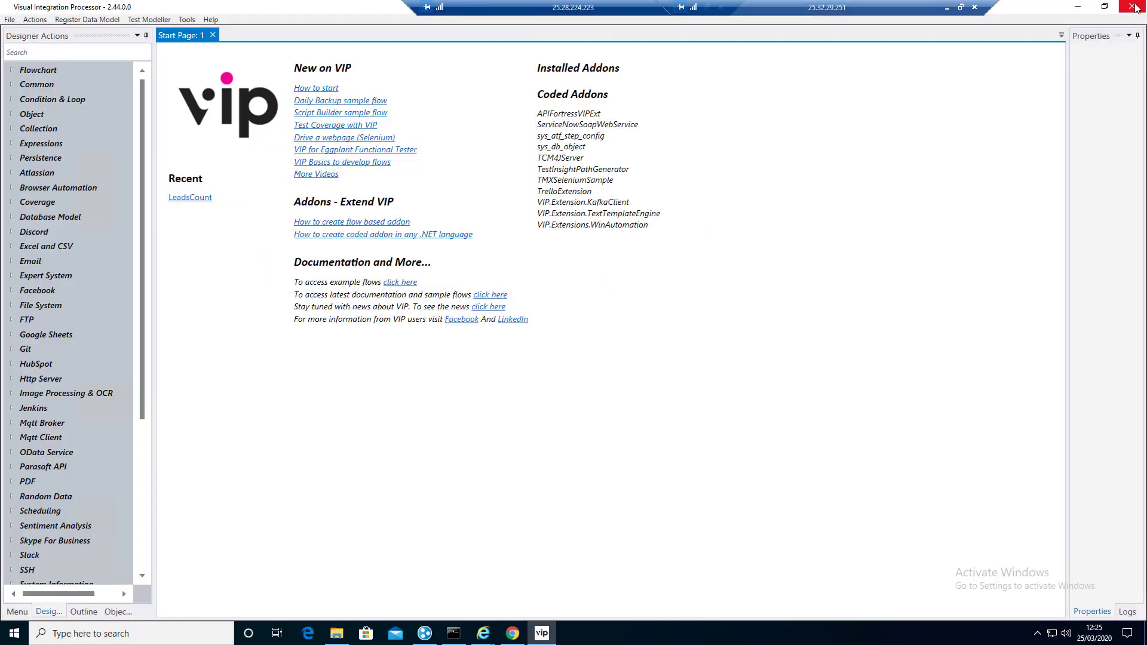
left_click(1135, 8)
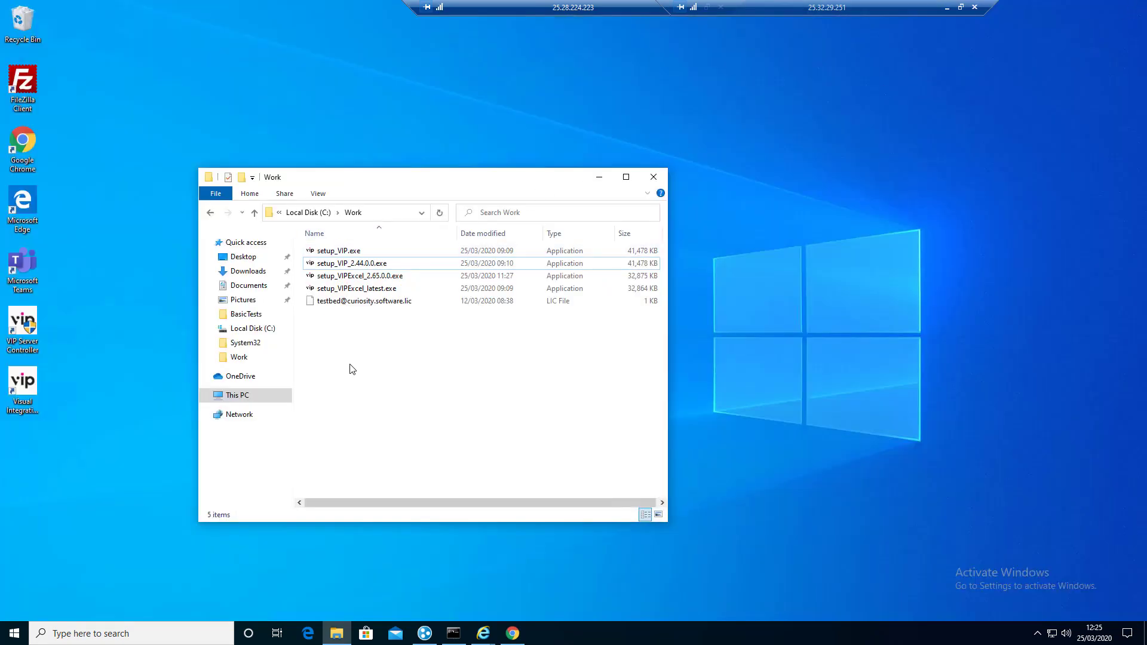
Step: Run setup_VIPExcel_2.65.0.0.exe and complete a Full installation of VIP Excel Configuration 2.65.0.0
left_click(378, 278)
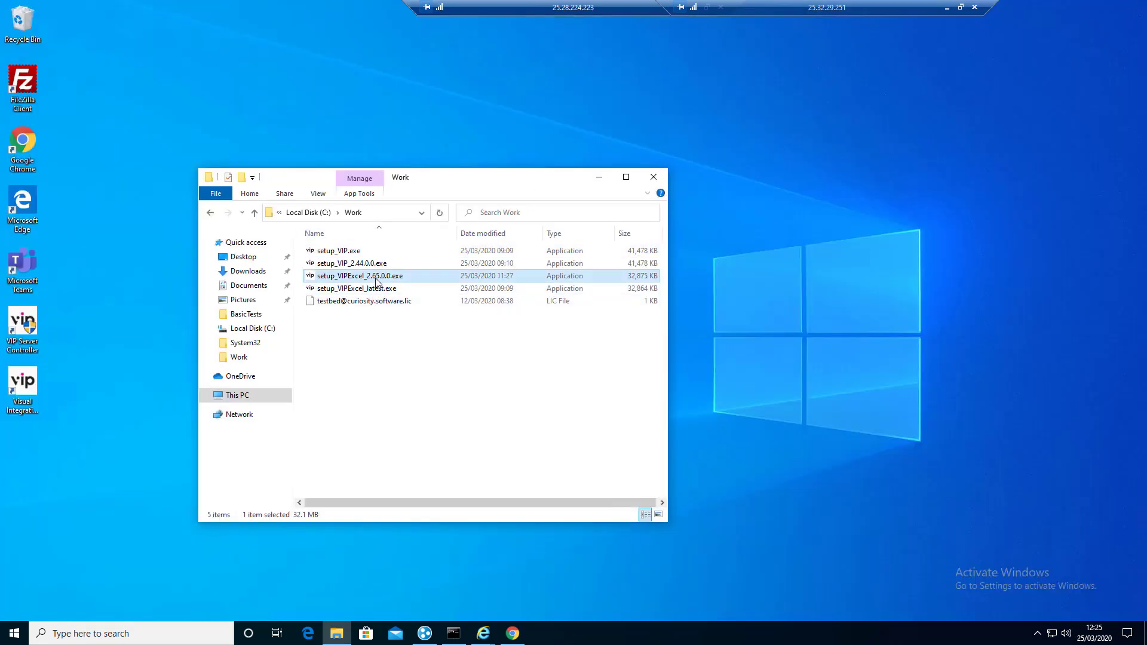
double_click(481, 279)
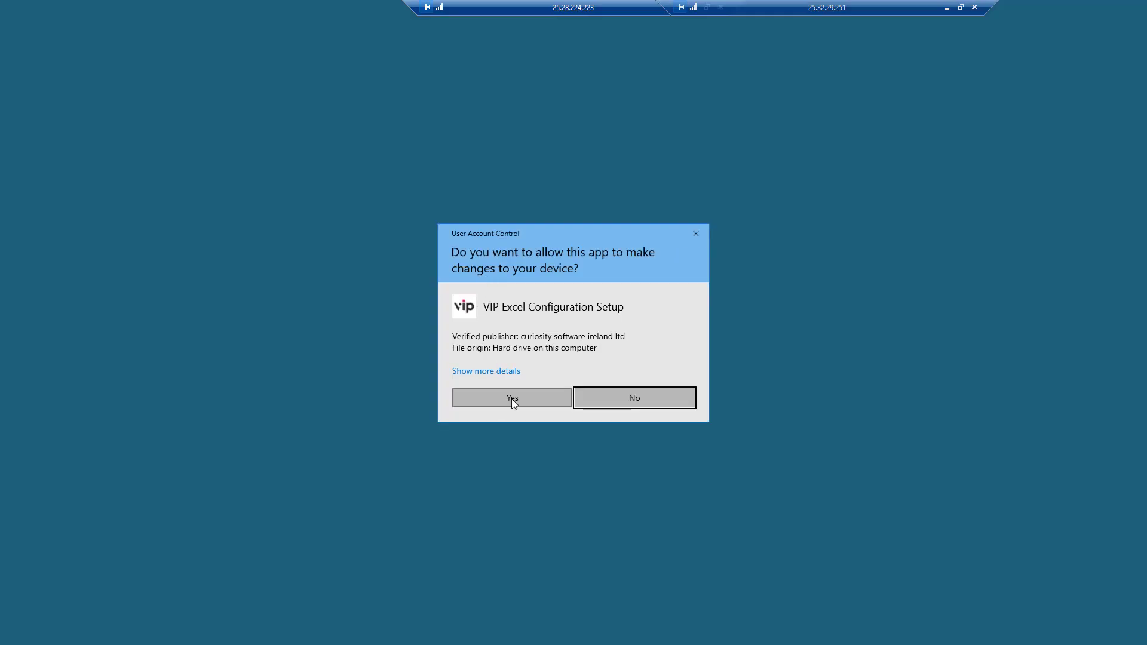
left_click(511, 399)
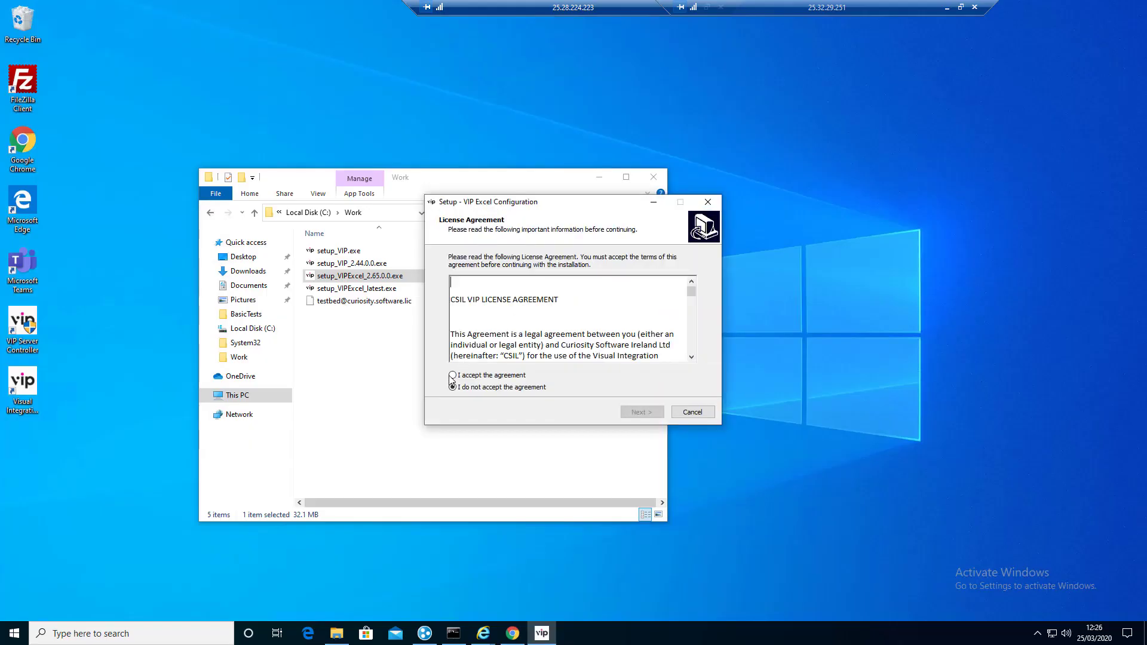
left_click(452, 376)
left_click(642, 412)
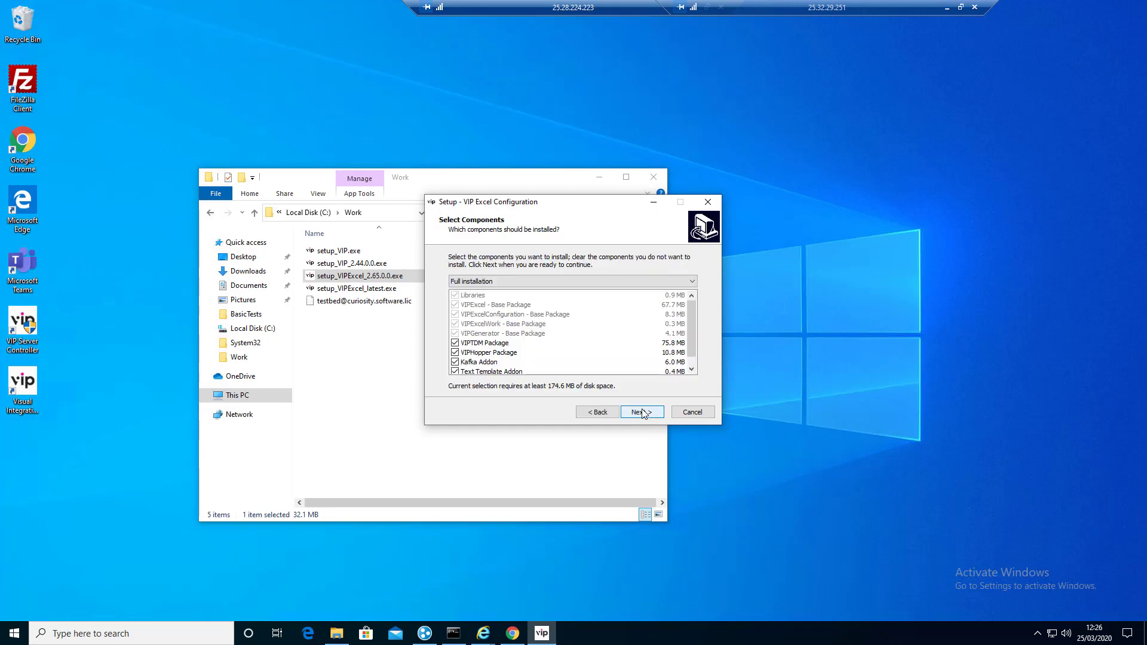
left_click(641, 412)
left_click(642, 412)
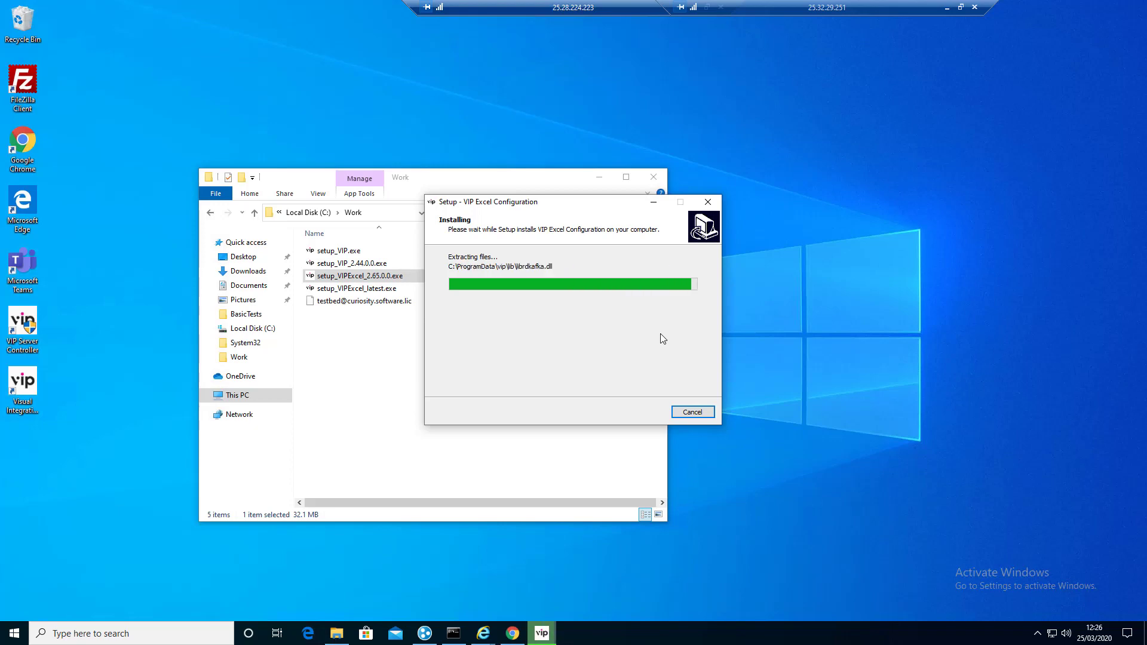
left_click(647, 413)
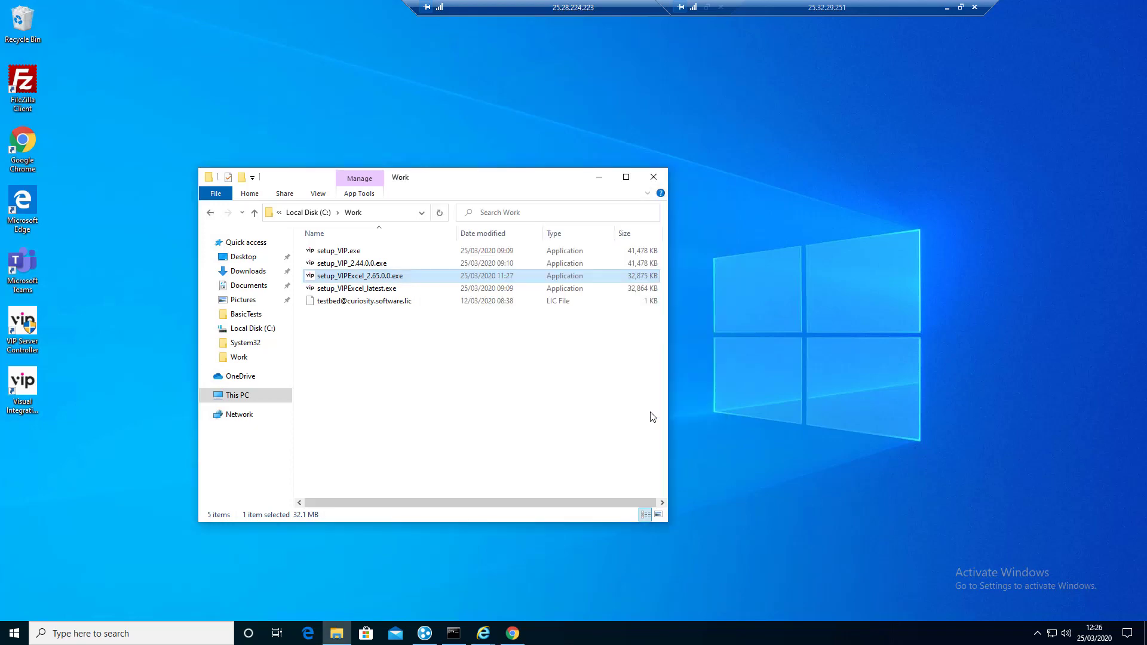
Step: Go up to Local Disk (C:) and look through the newly installed VIP folders
left_click(318, 223)
left_click(315, 216)
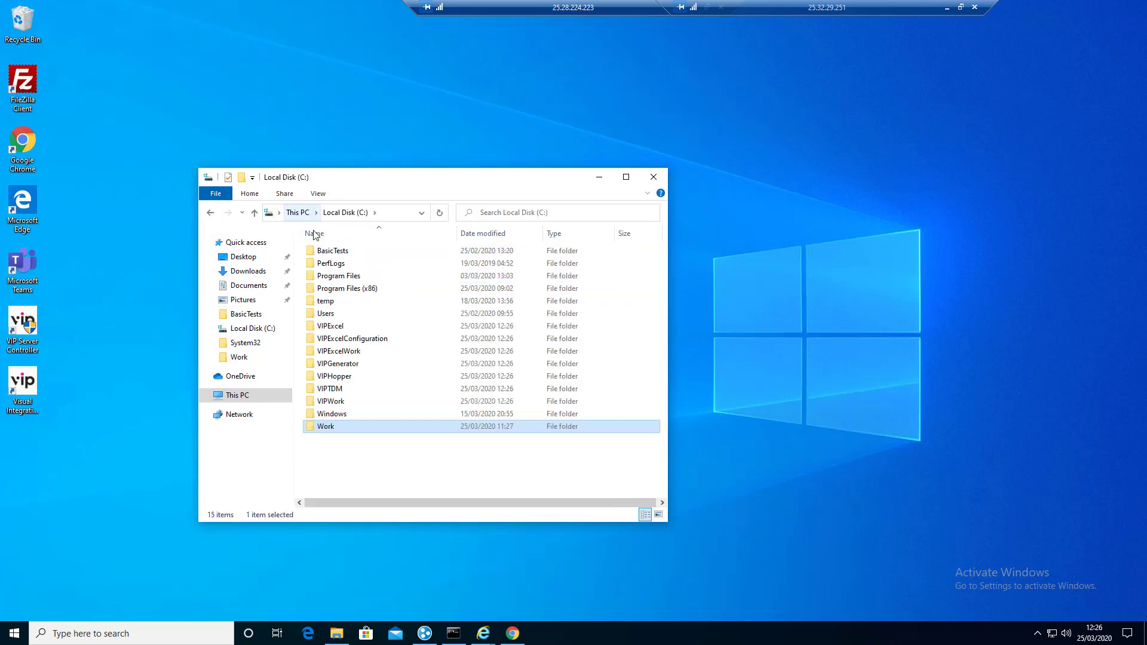
left_click(334, 327)
left_click(335, 342)
left_click(336, 354)
left_click(337, 366)
left_click(335, 379)
left_click(335, 390)
left_click(338, 402)
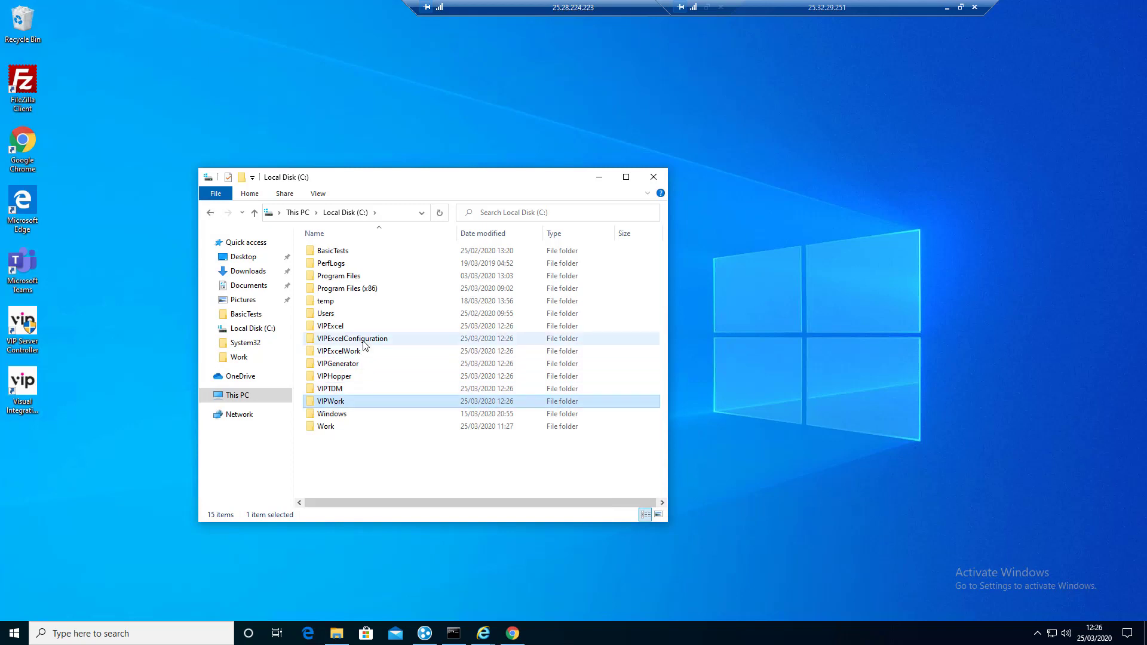
Step: Open VIPExcelConfiguration\Configuration and scroll down through its files
double_click(364, 344)
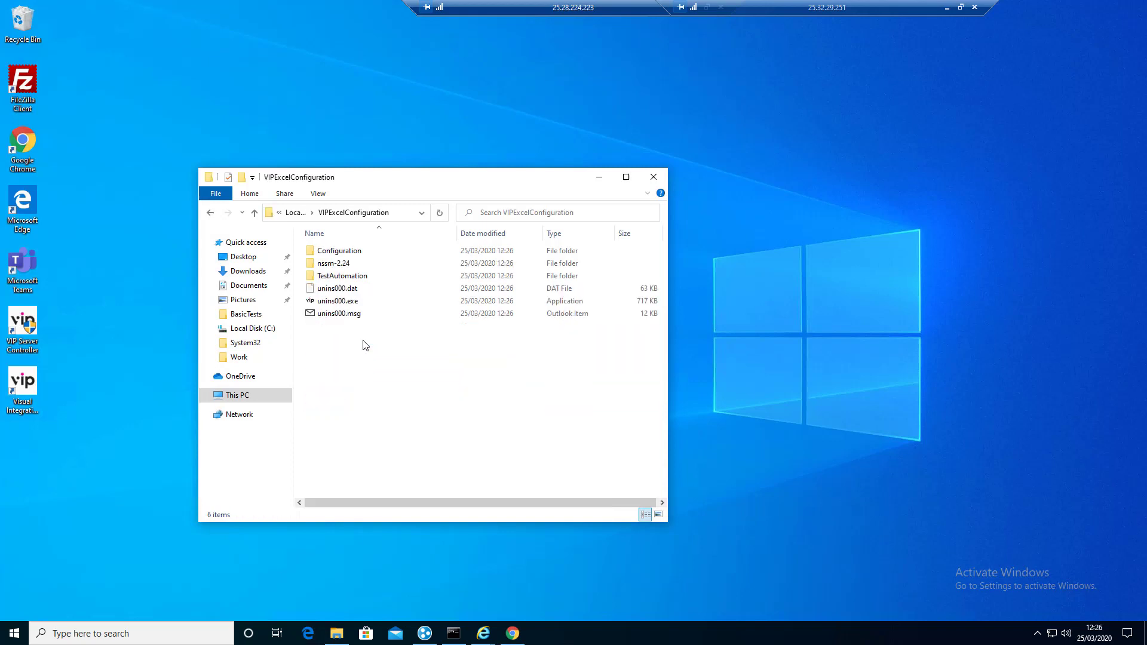
left_click(360, 254)
double_click(360, 254)
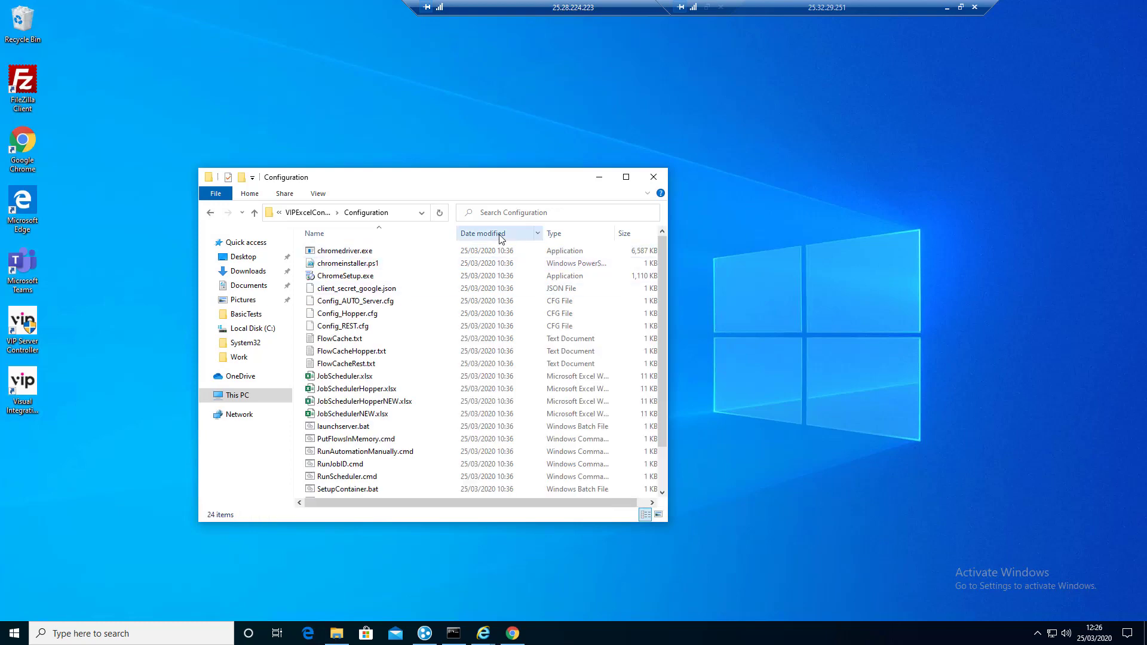
scroll(454, 325, "down", 2)
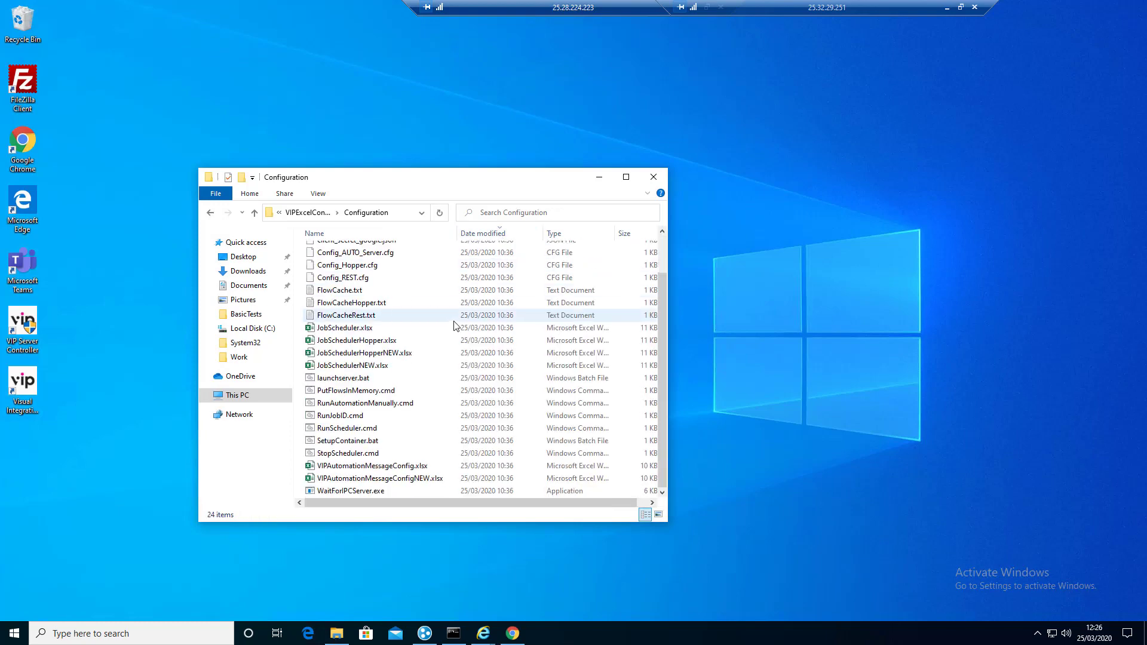
Step: Open VIPAutomationMessageConfig.xlsx and check the TestModellerAPIHost, TestModellerAPIKey and MachineKey value cells
double_click(375, 467)
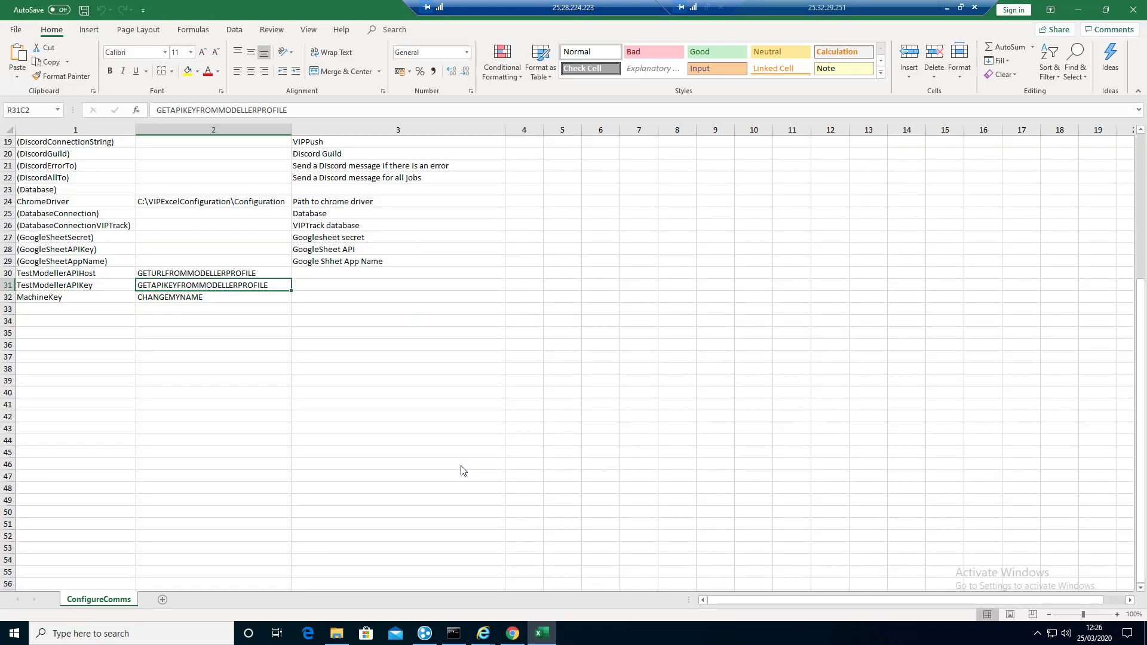
left_click(186, 273)
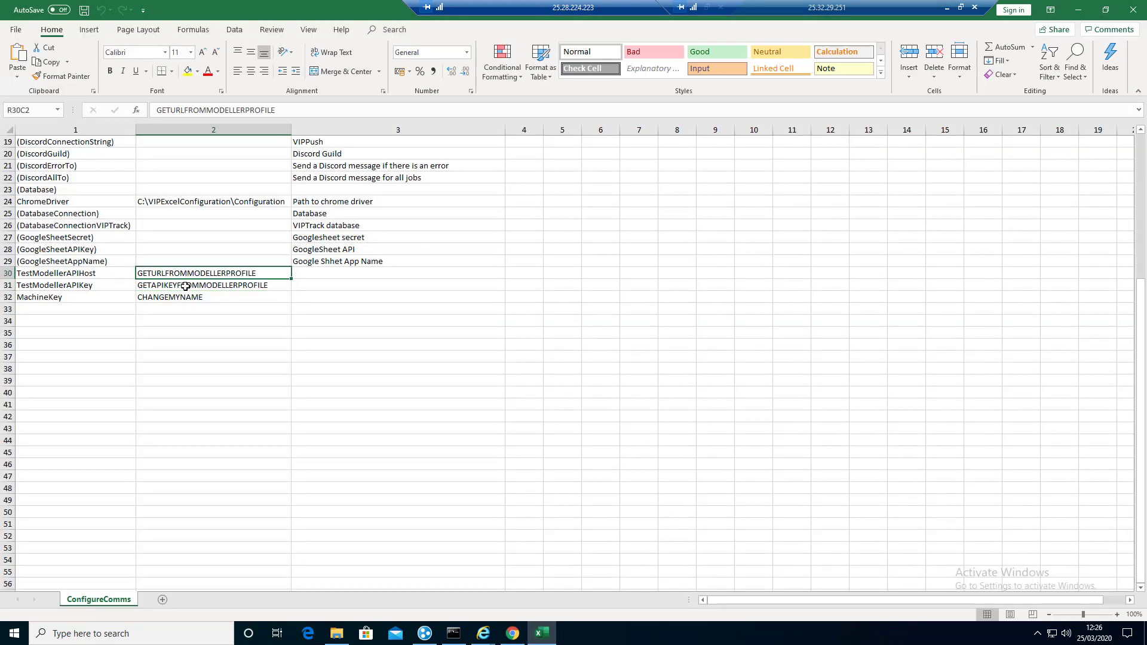
left_click(185, 285)
left_click(183, 297)
left_click(192, 286)
left_click(196, 274)
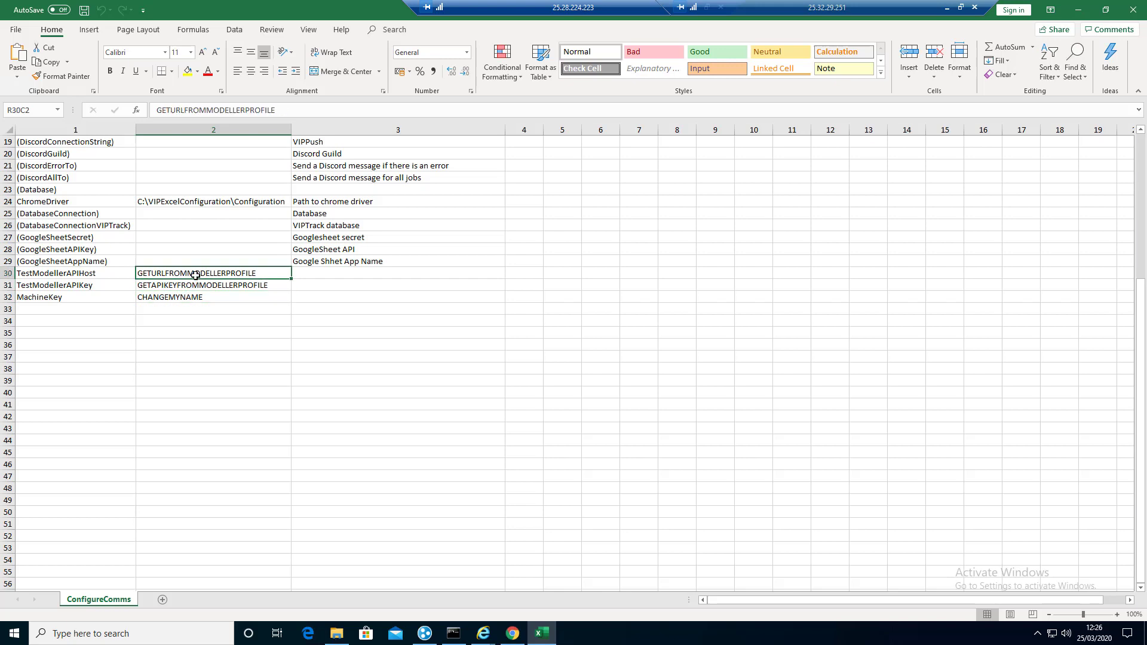
Step: Log in to TestModeller.io from the bookmark and copy the API Url from Profile settings
left_click(514, 638)
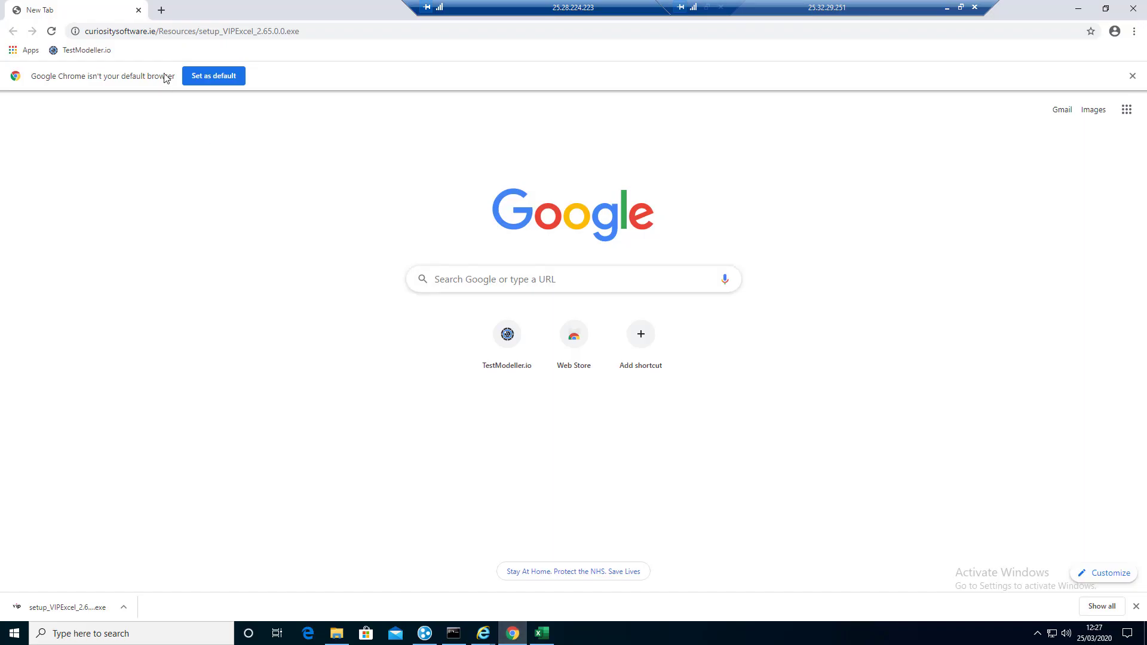
left_click(95, 51)
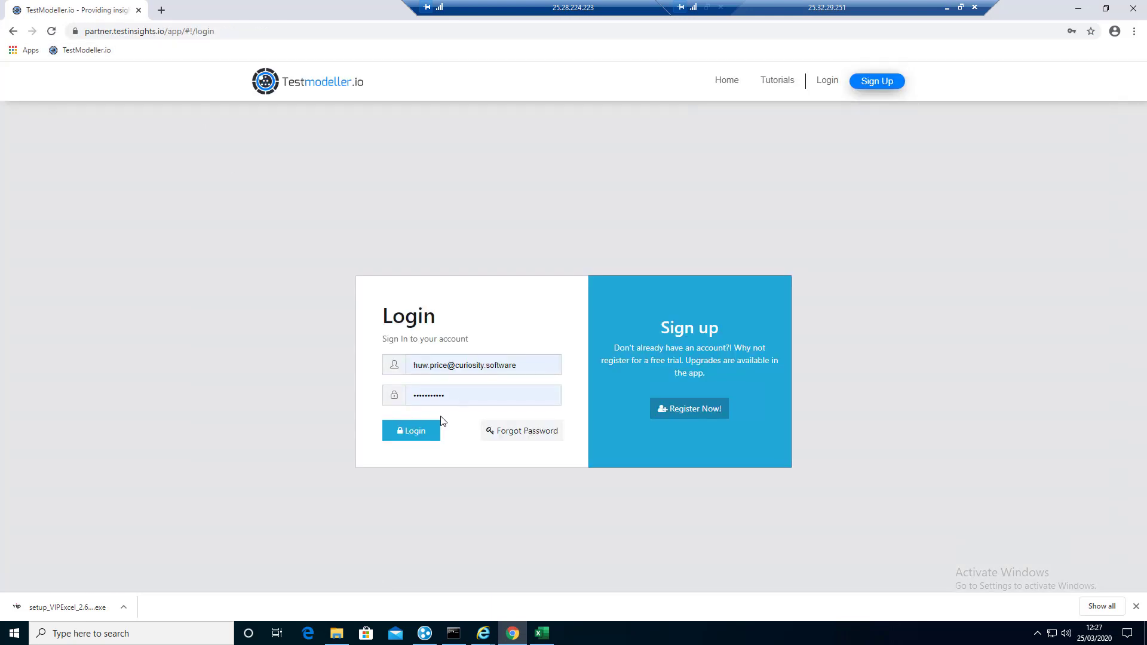
left_click(417, 430)
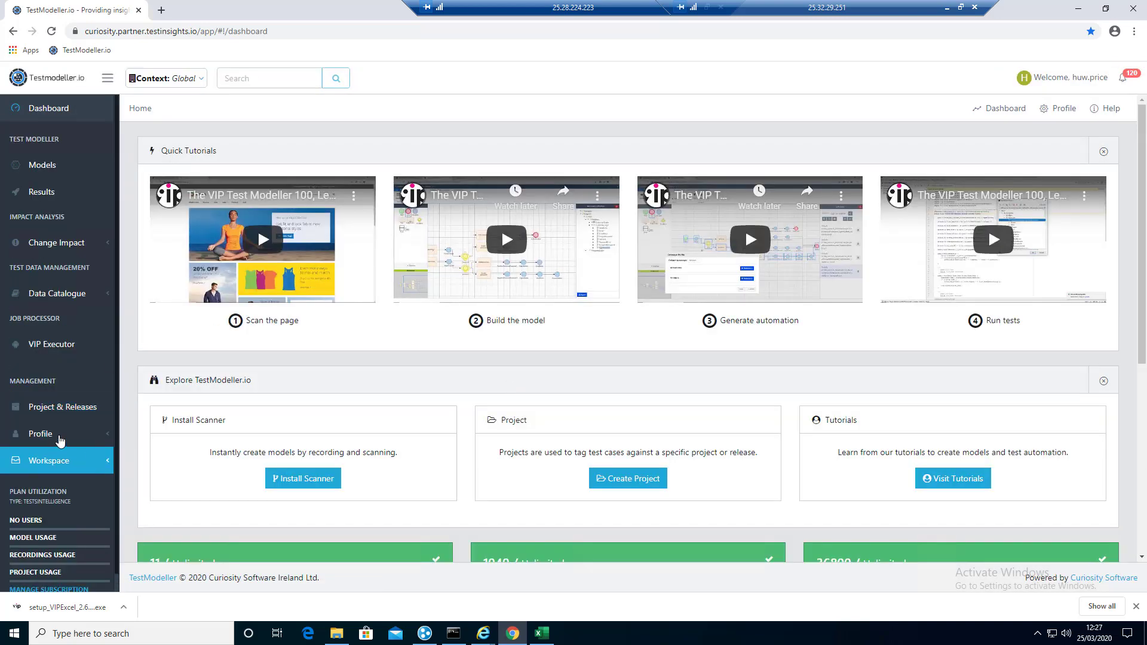
left_click(59, 440)
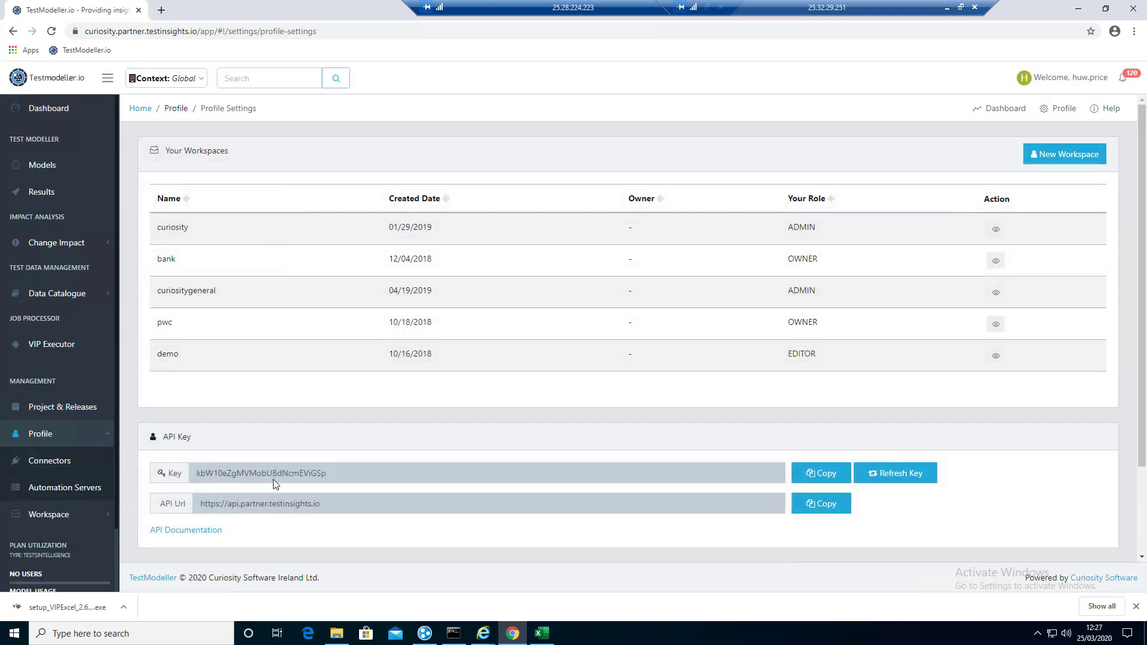
left_click(820, 504)
left_click(542, 634)
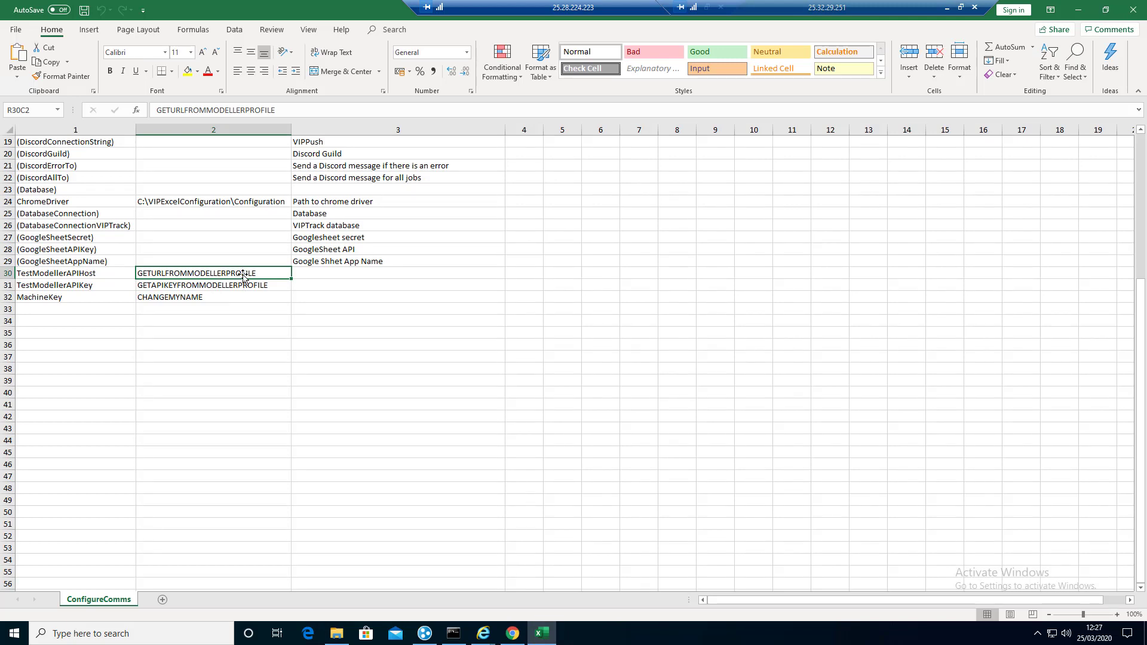
Step: Paste the copied API Url into TestModellerAPIHost and the TestModeller API key into TestModellerAPIKey
key("Delete")
key("ctrl+v")
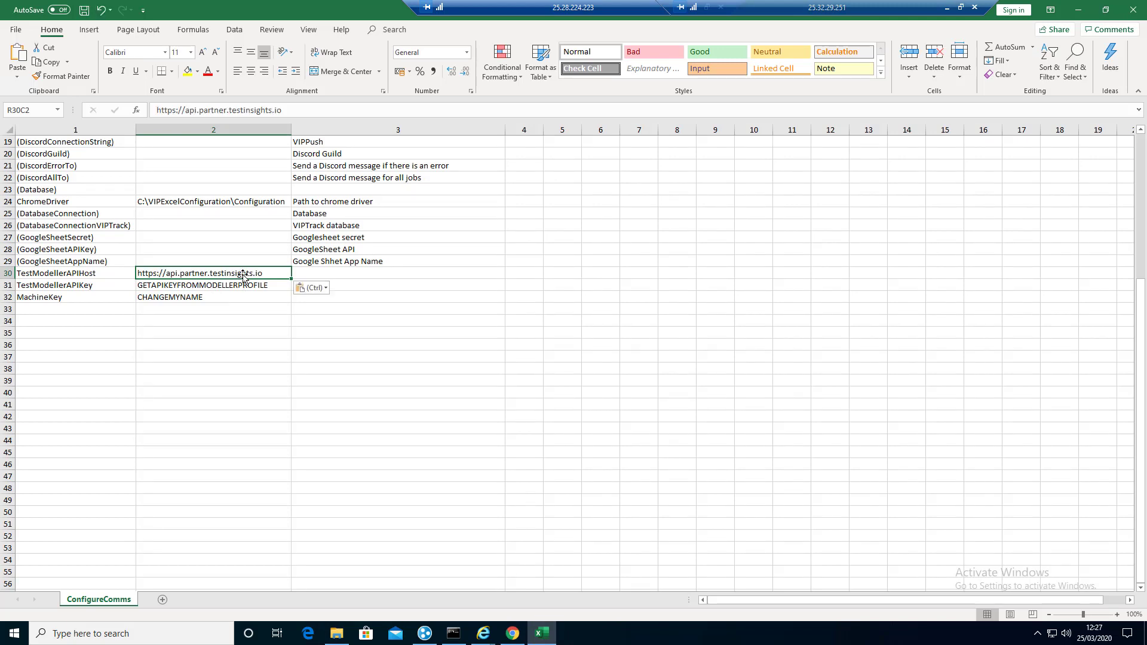
left_click(512, 635)
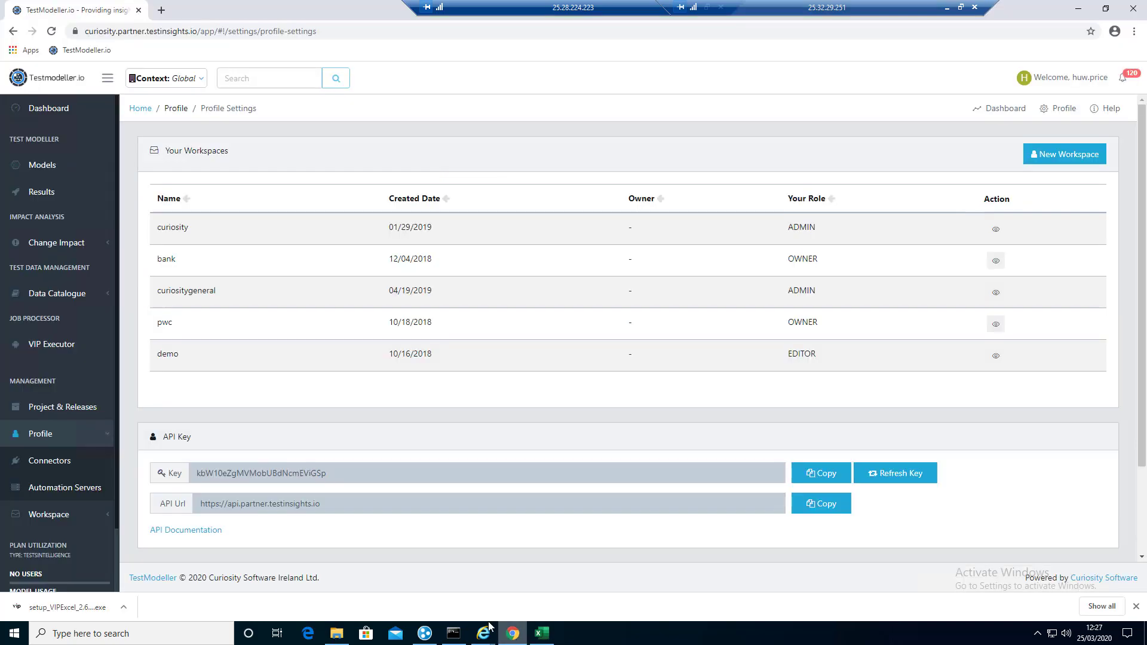
left_click(818, 475)
left_click(543, 635)
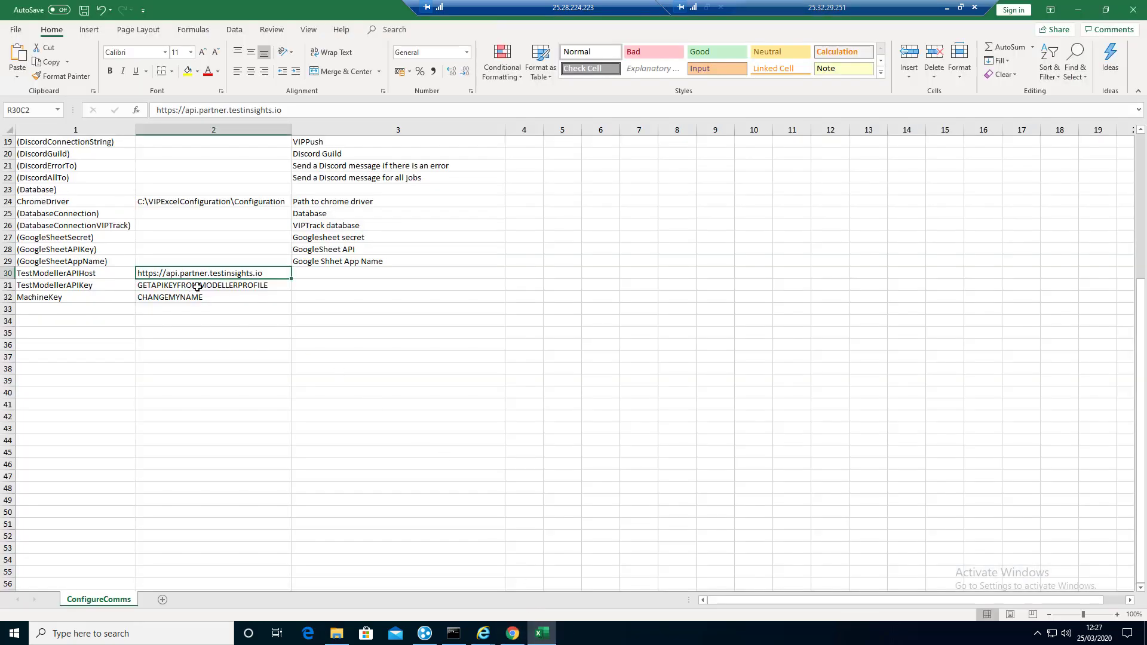
left_click(198, 286)
key("ctrl+v")
Step: Set MachineKey to TestBed, then save and close the workbook
left_click(179, 299)
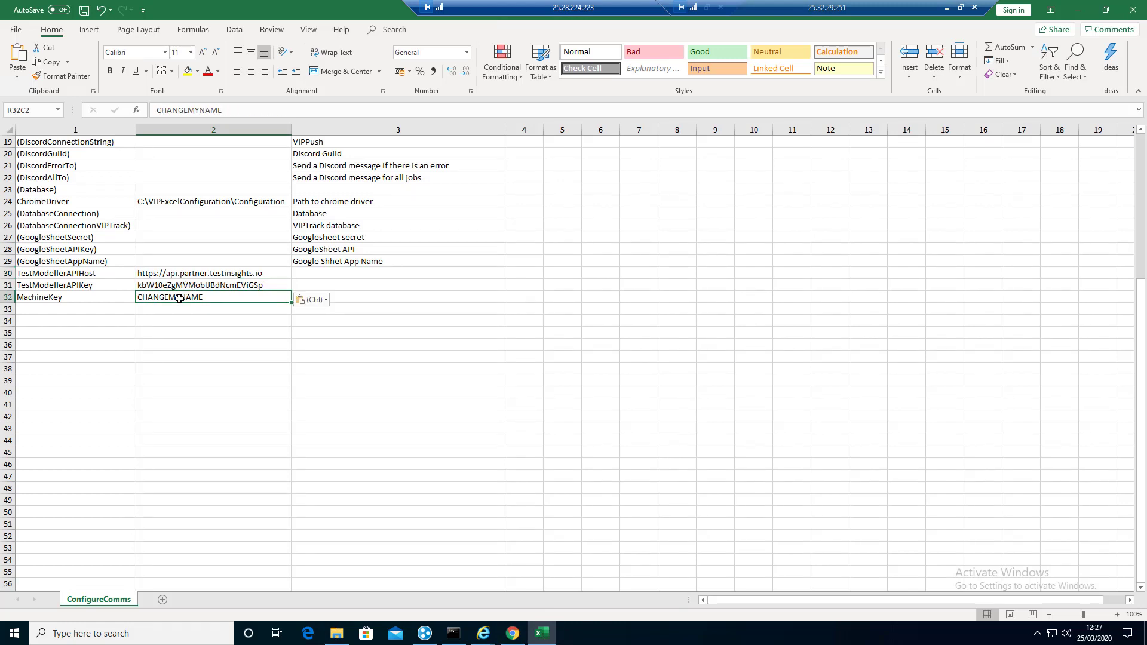
type("TestBed")
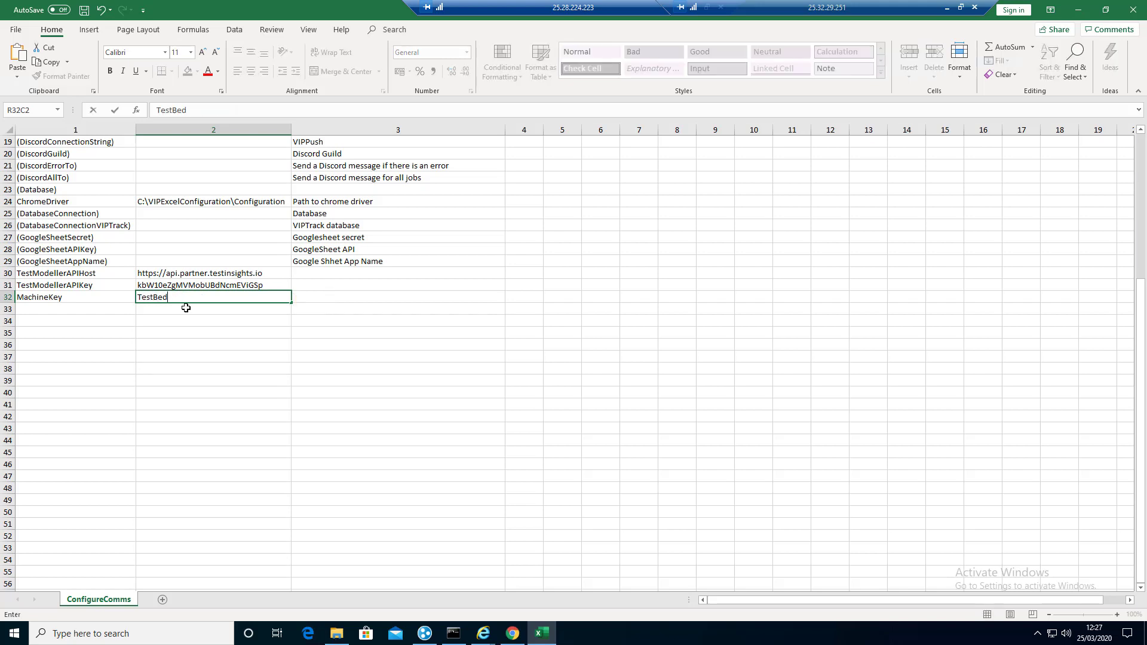
key("Return")
left_click(189, 294)
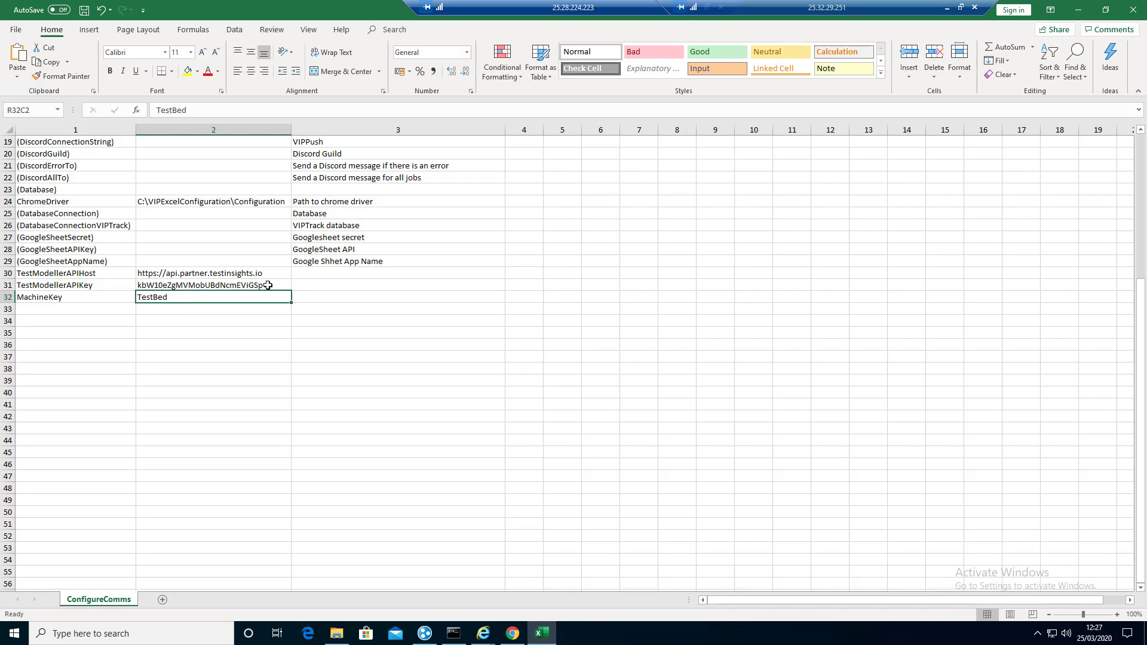
left_click(1133, 10)
left_click(523, 331)
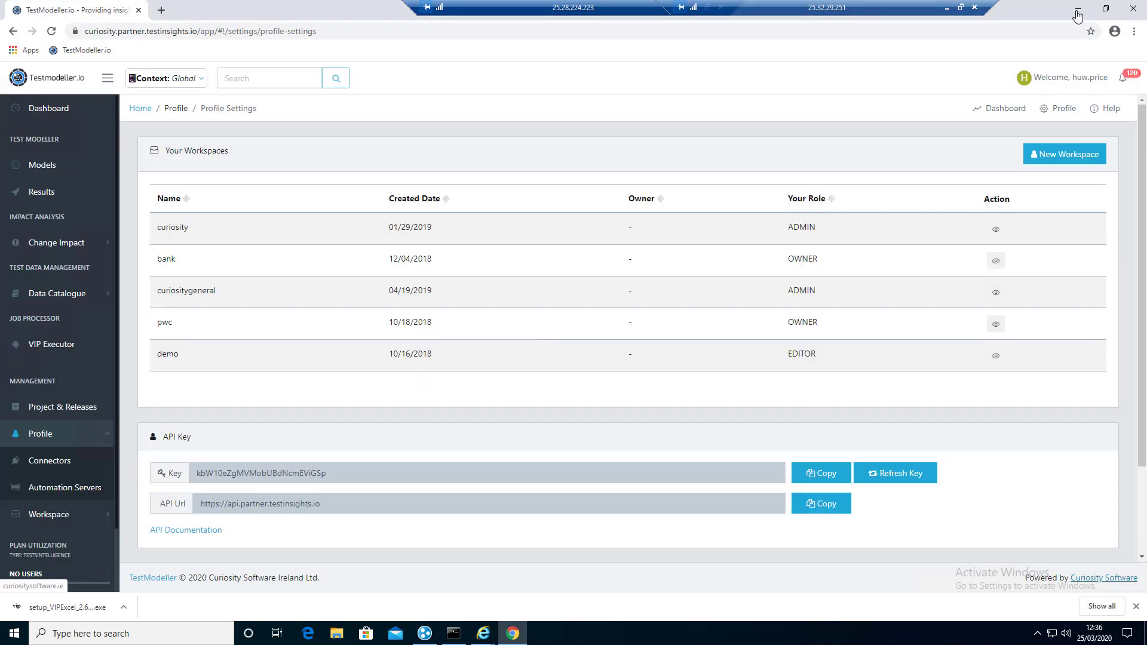
Step: Launch VIP Server Controller from the desktop and load Config_AUTO_Server.cfg
left_click(1077, 14)
double_click(23, 382)
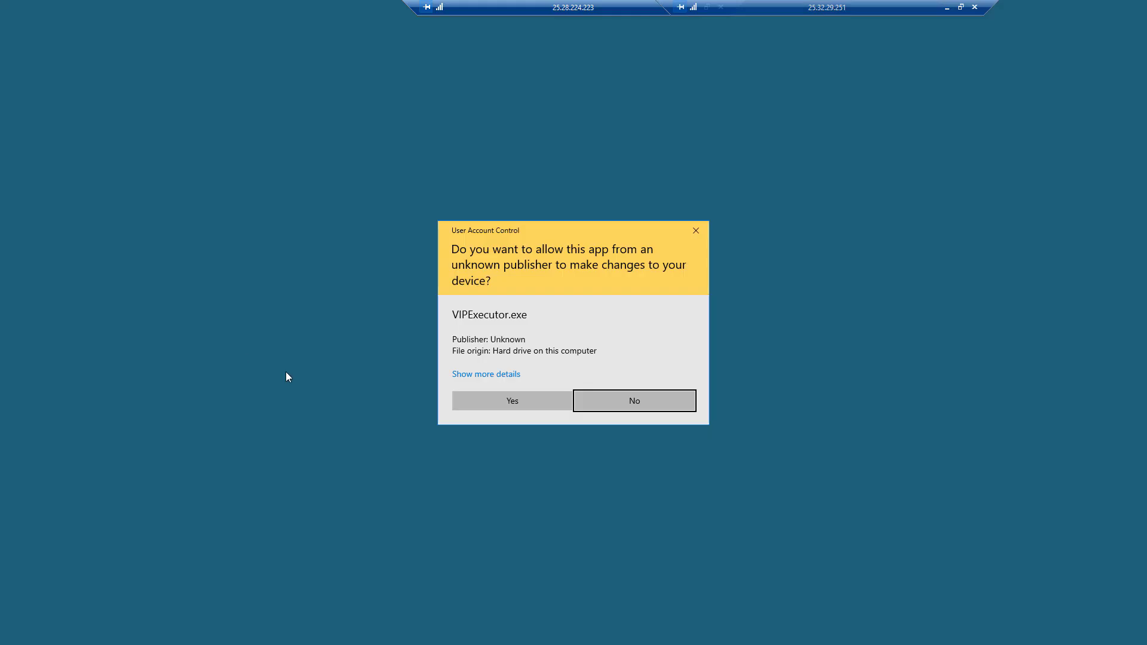
left_click(483, 399)
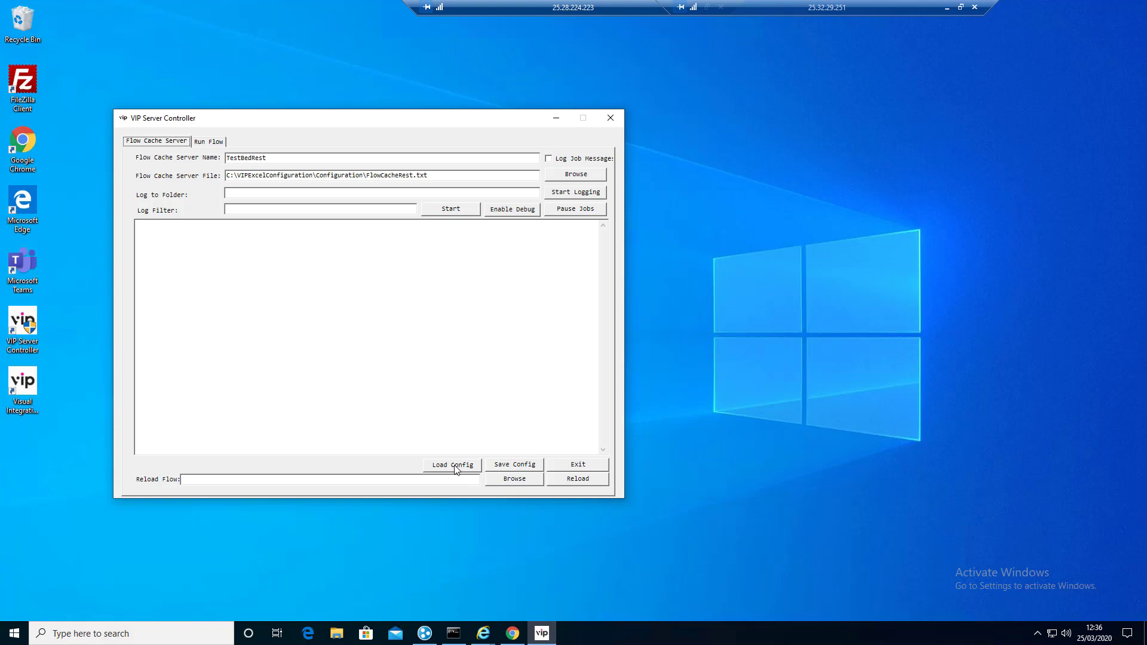
left_click(456, 466)
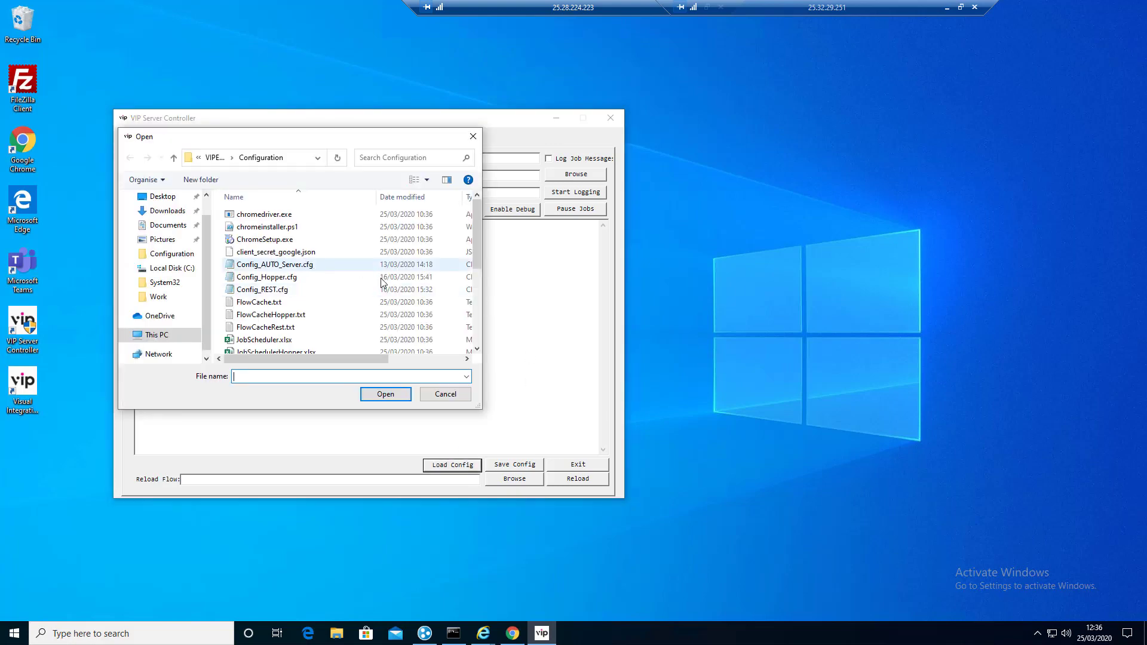
left_click(293, 265)
left_click(398, 399)
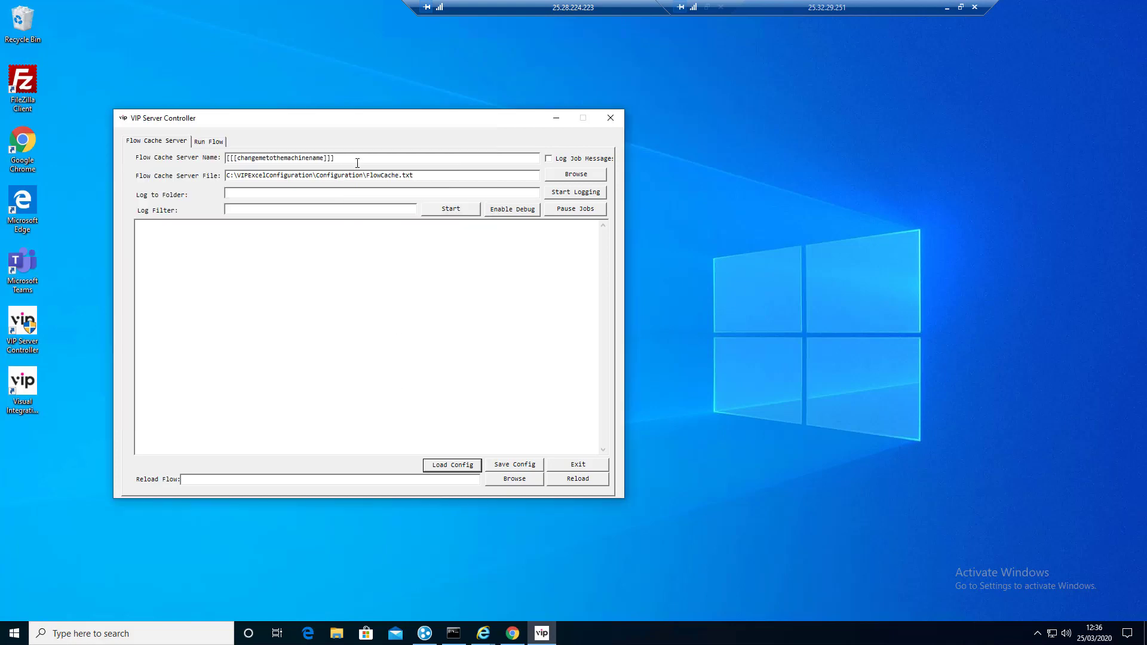
Step: Name the server TestBed, save over Config_AUTO_Server.cfg, and start the flow cache server
left_click_drag(346, 159, 206, 158)
type("TestBed")
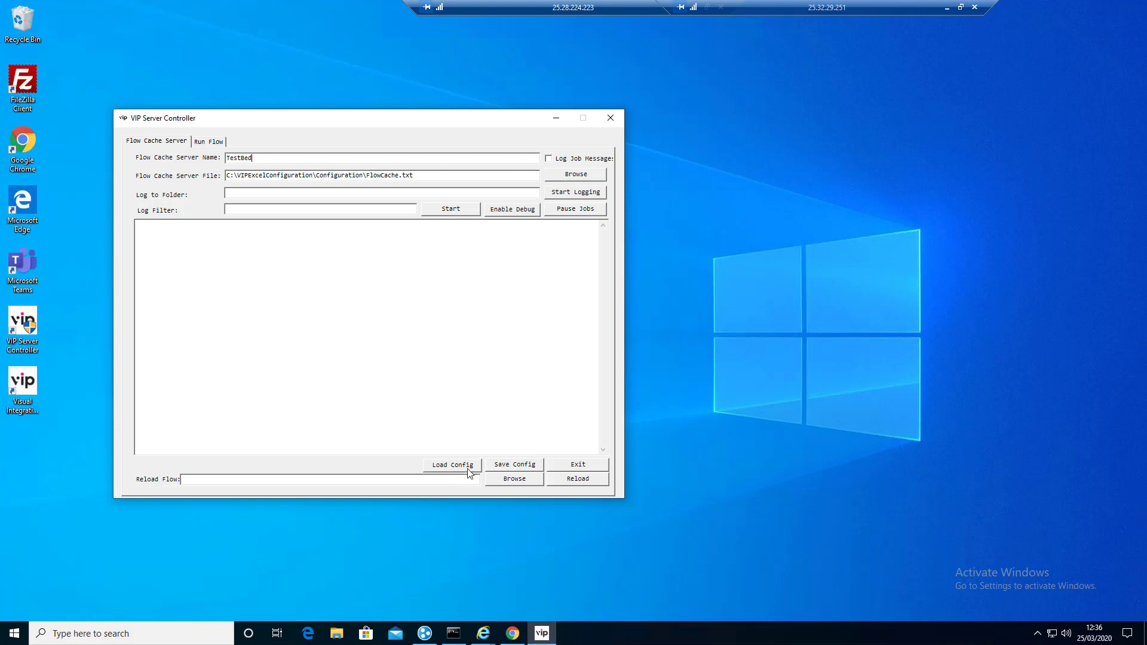
left_click(524, 469)
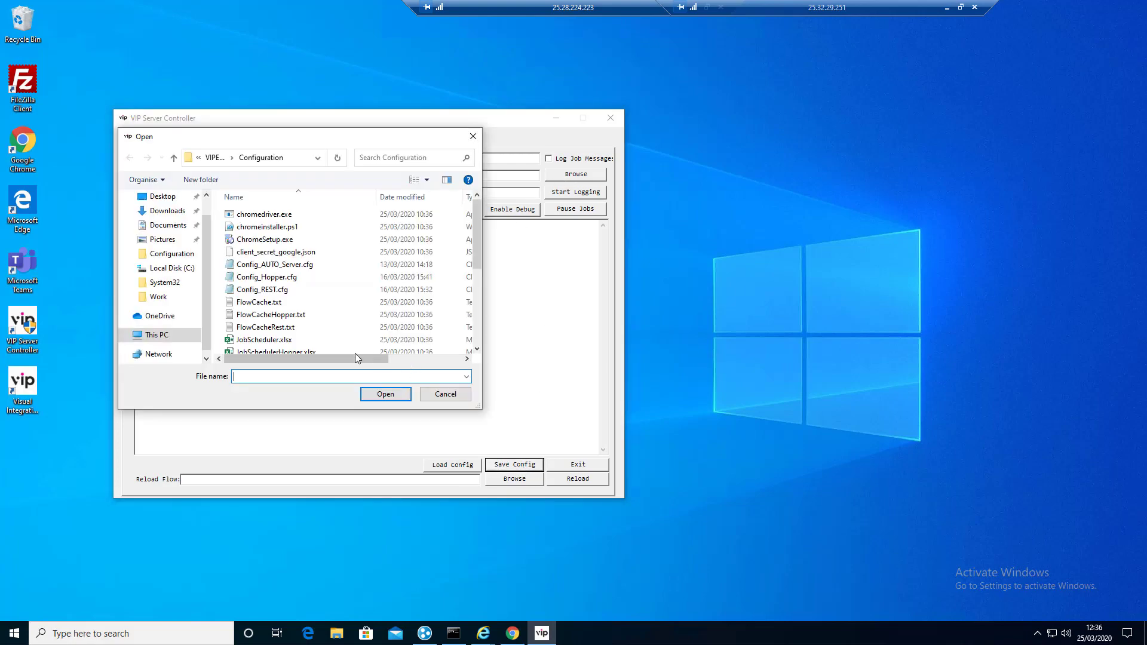
left_click(293, 264)
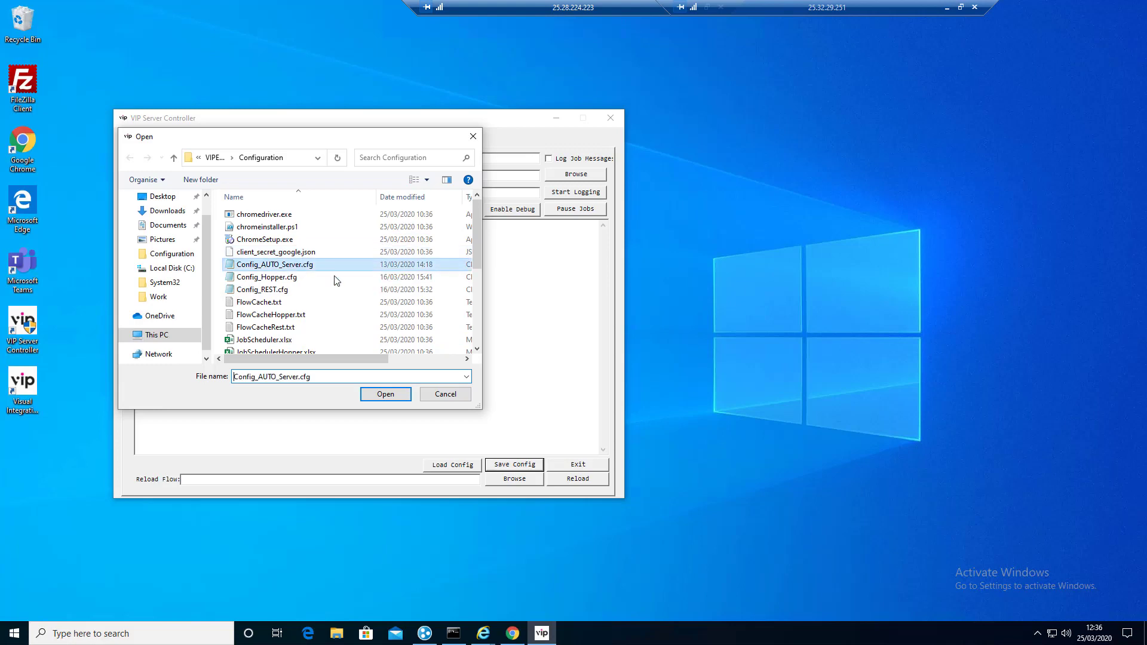
left_click(385, 394)
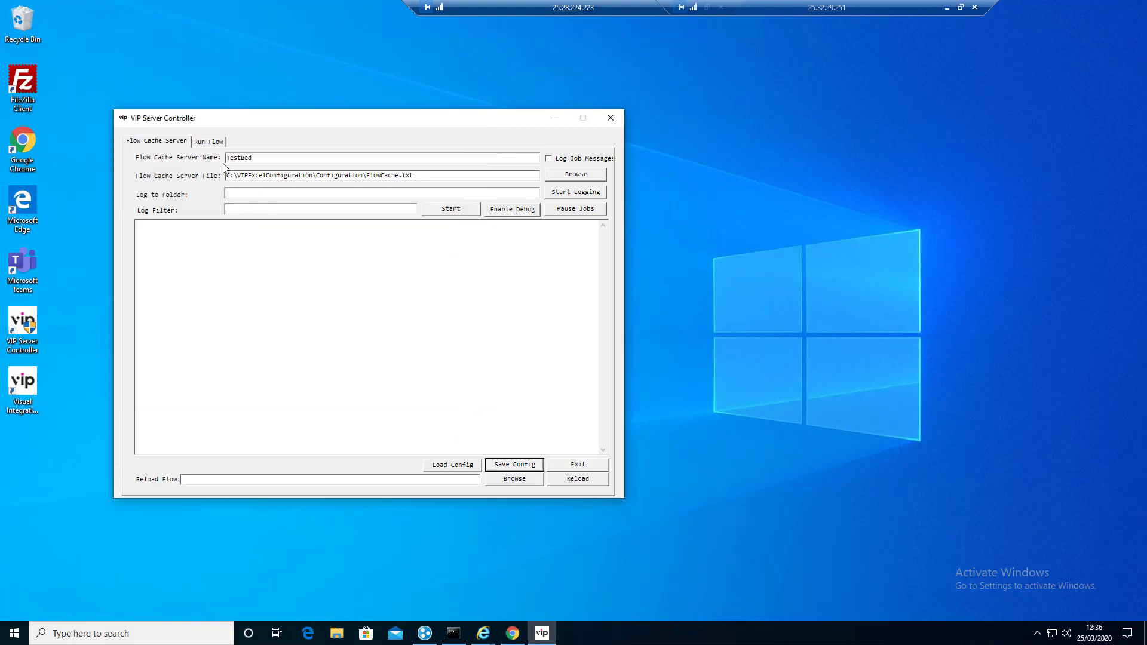
left_click(458, 213)
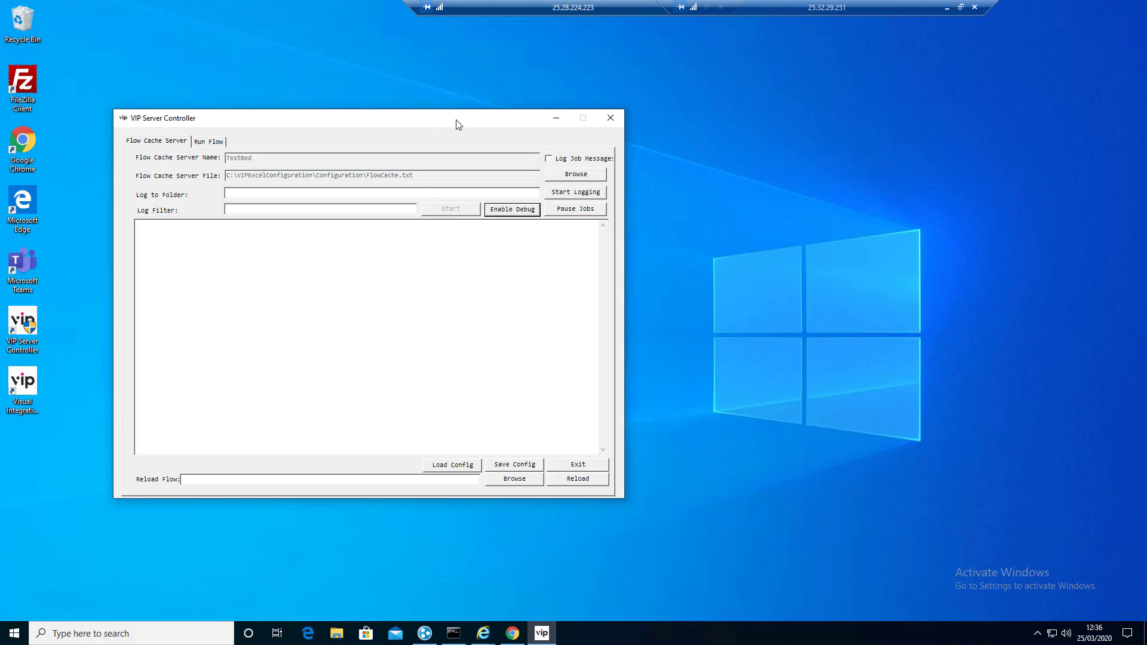
left_click_drag(459, 120, 1040, 122)
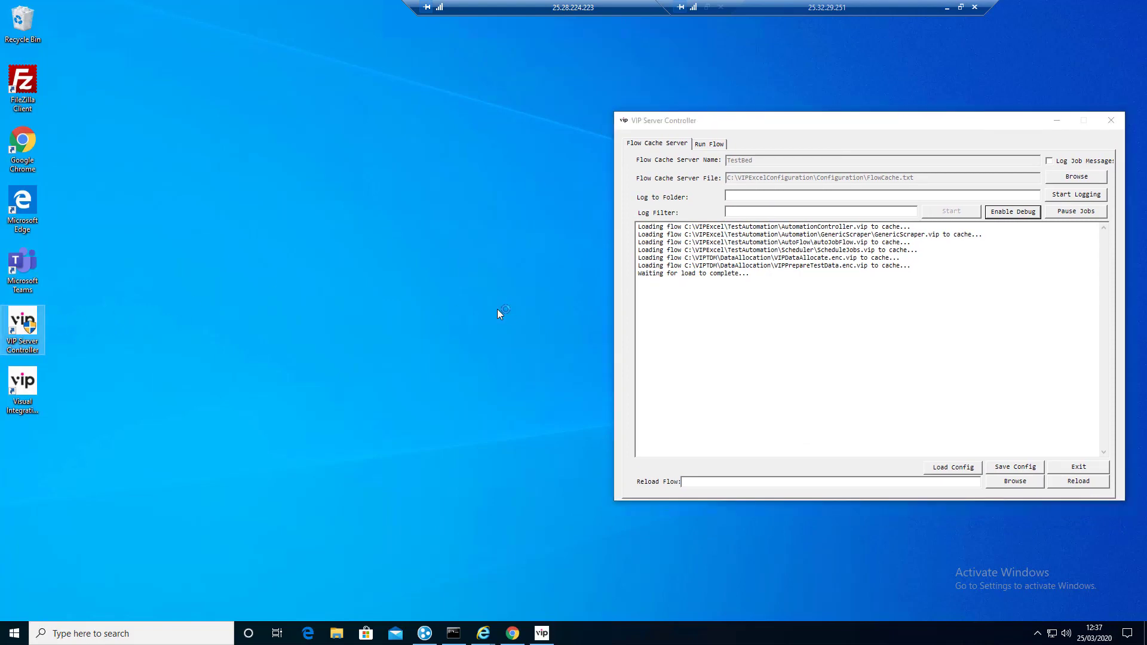
Step: Allow a second VIP Server Controller to run and load Config_Hopper.cfg
key("Return")
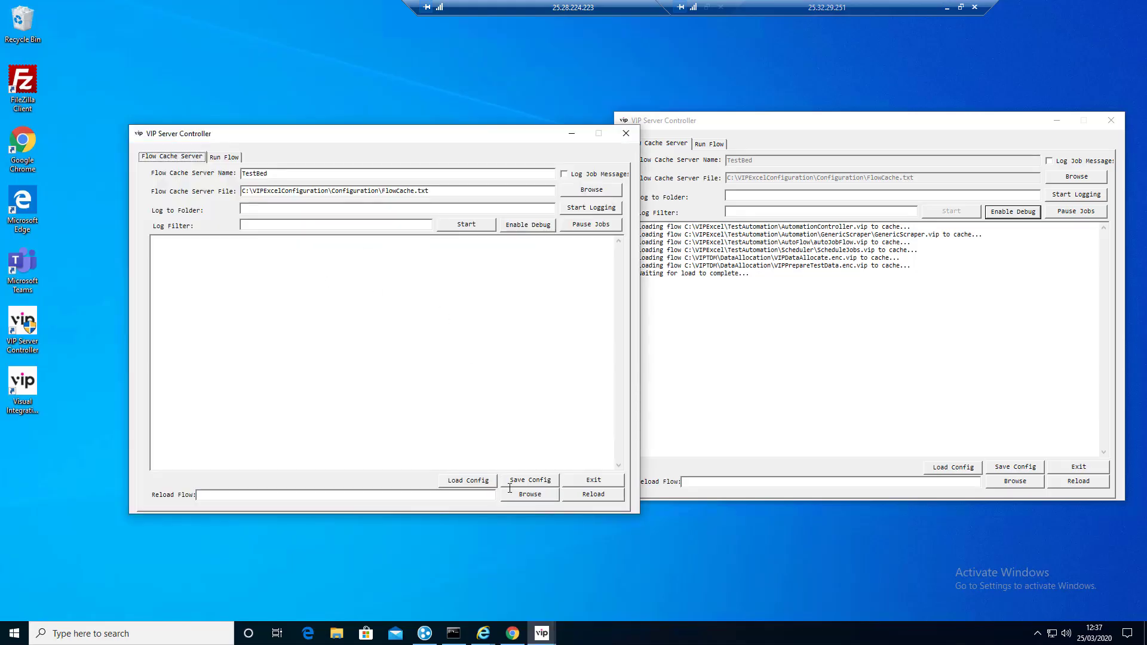
left_click(478, 483)
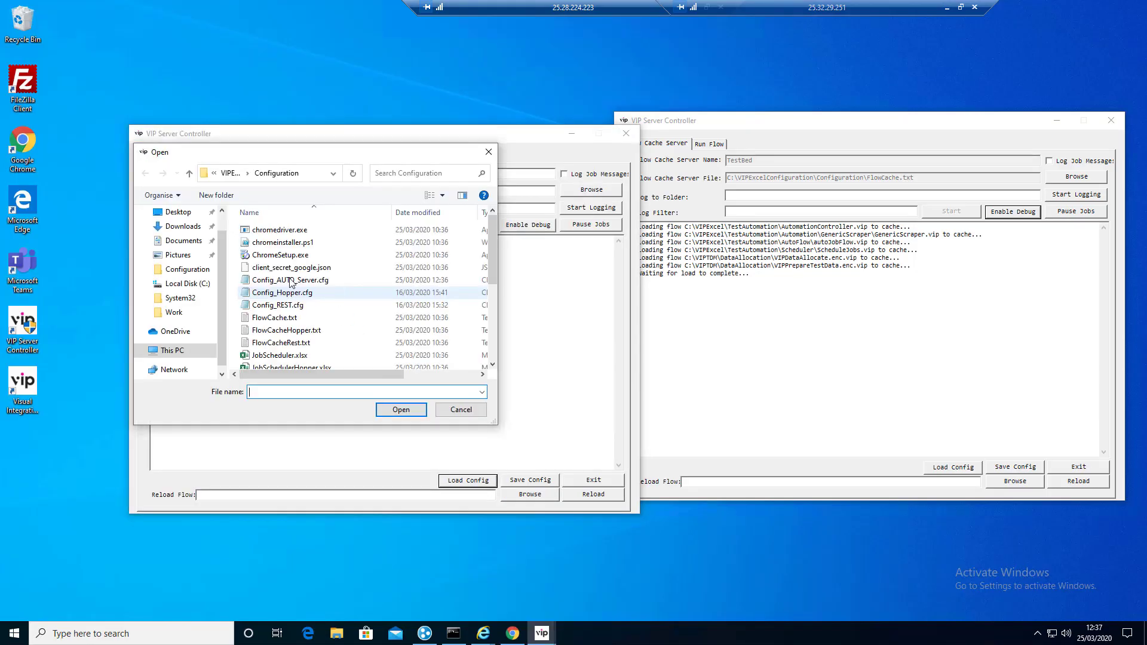
left_click(305, 294)
left_click(406, 410)
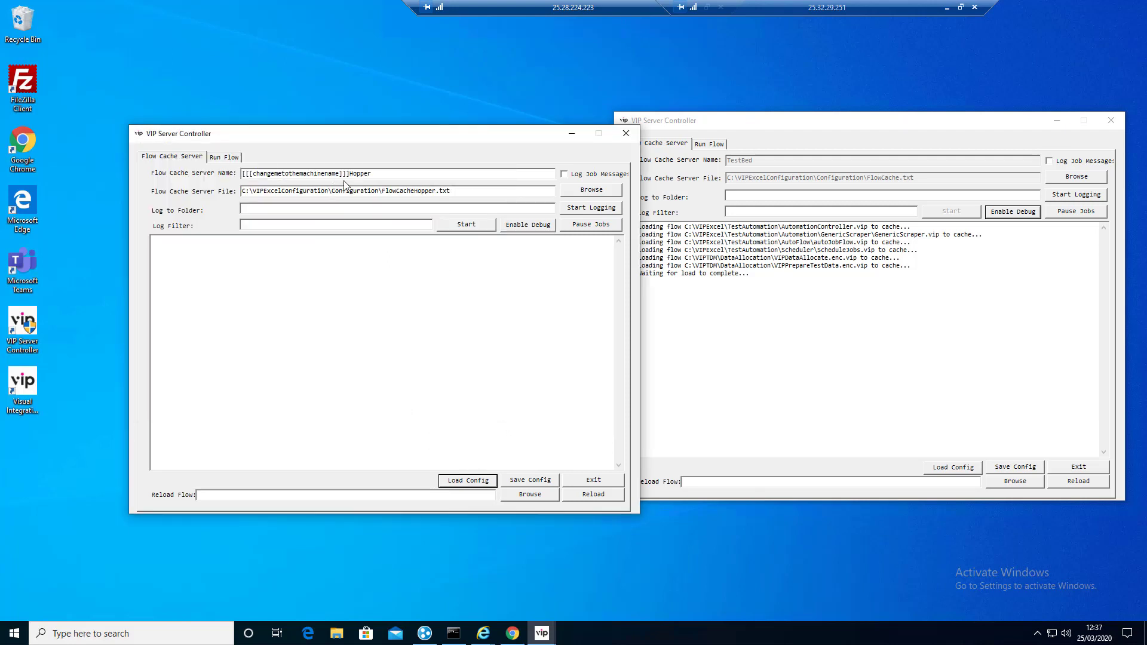
Step: Rename the server to TestBedHopper, save to Config_Hopper.cfg, and start it
left_click_drag(350, 173, 234, 174)
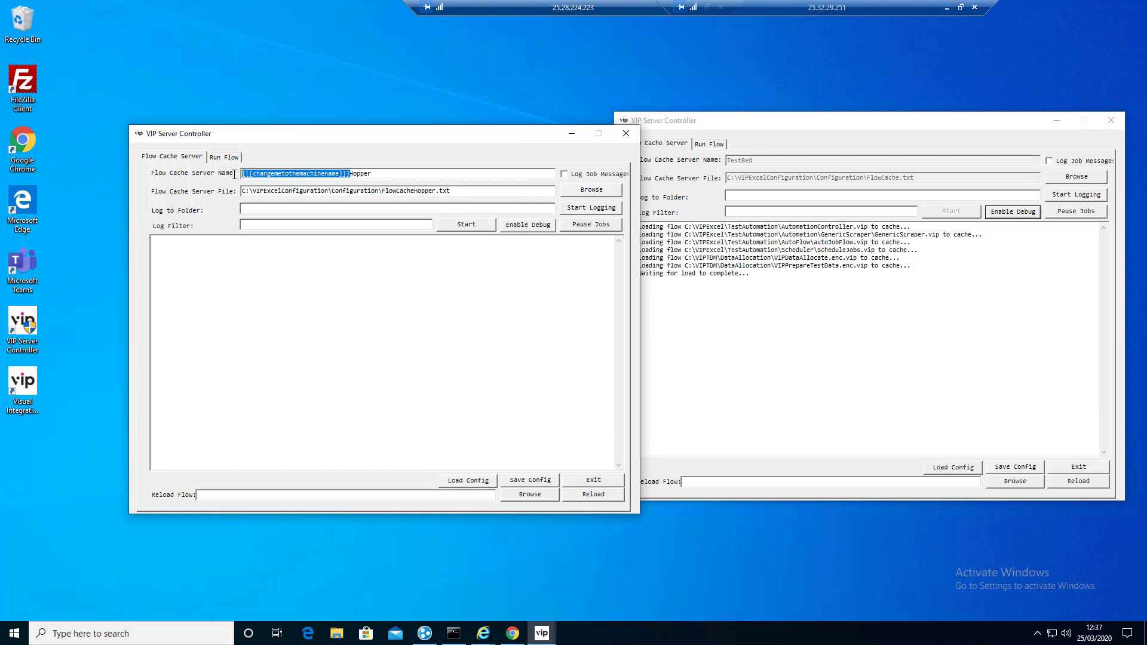
type("TestBe")
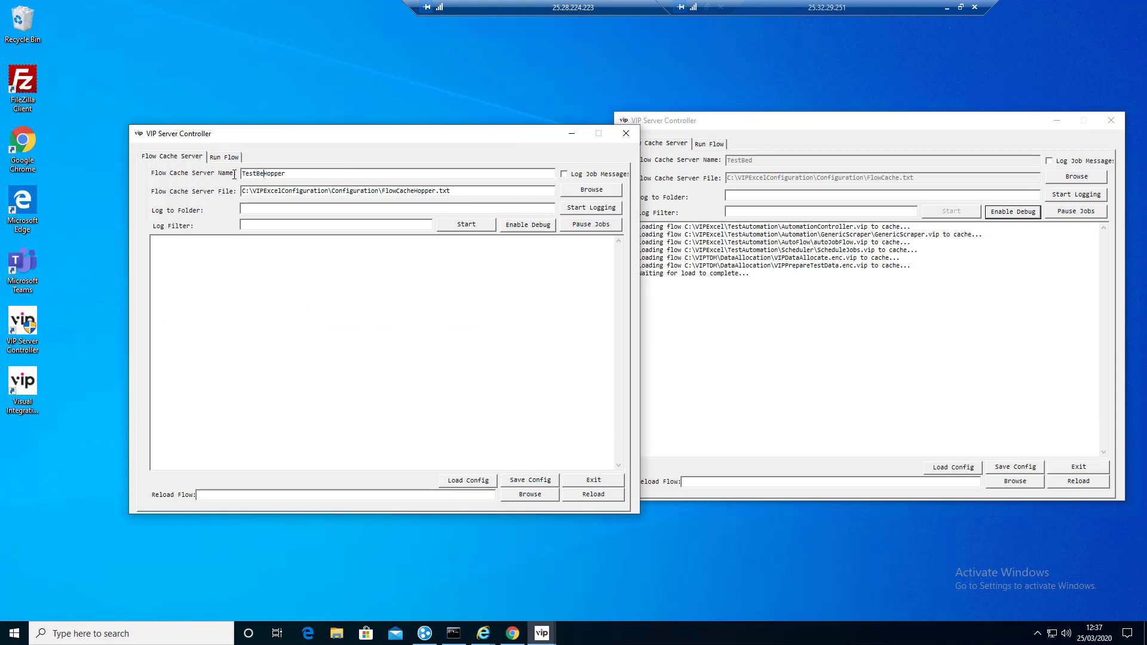
type("d")
left_click(535, 484)
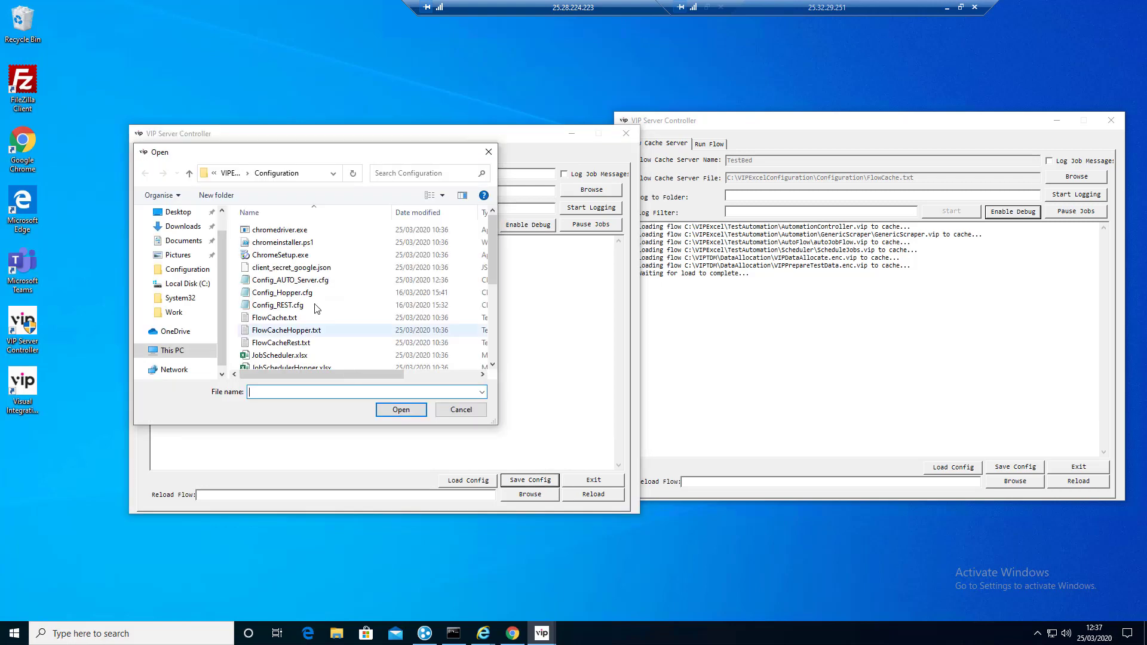
left_click(312, 294)
left_click(405, 411)
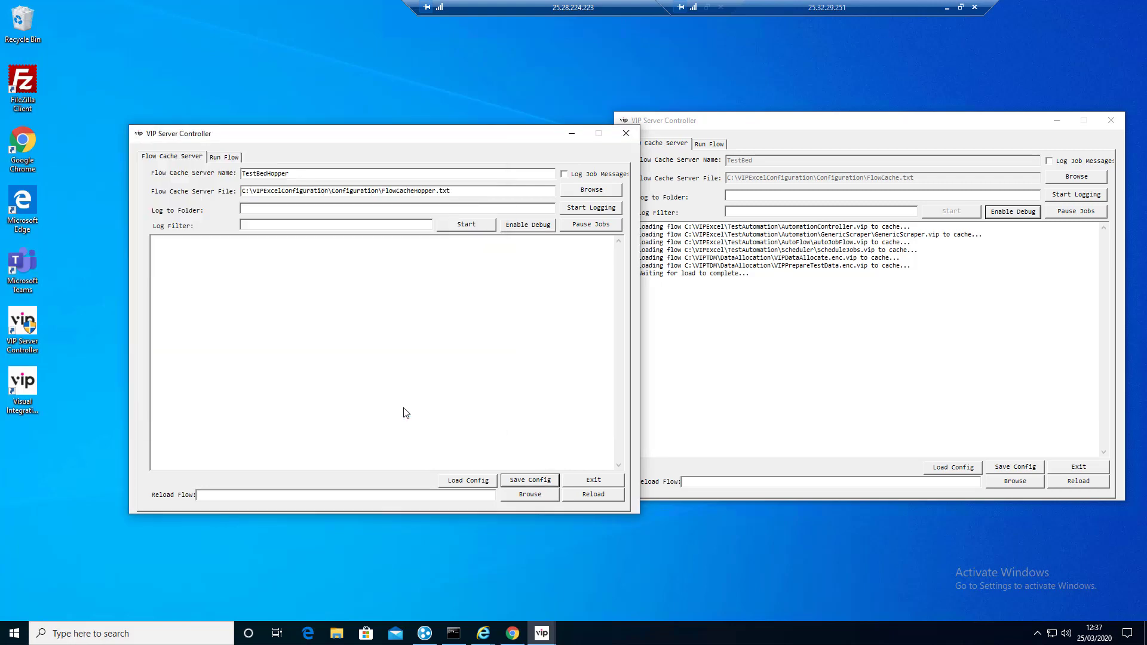
left_click(472, 227)
left_click_drag(687, 165, 962, 211)
Step: Launch a third VIP Server Controller and load Config_REST.cfg
double_click(30, 327)
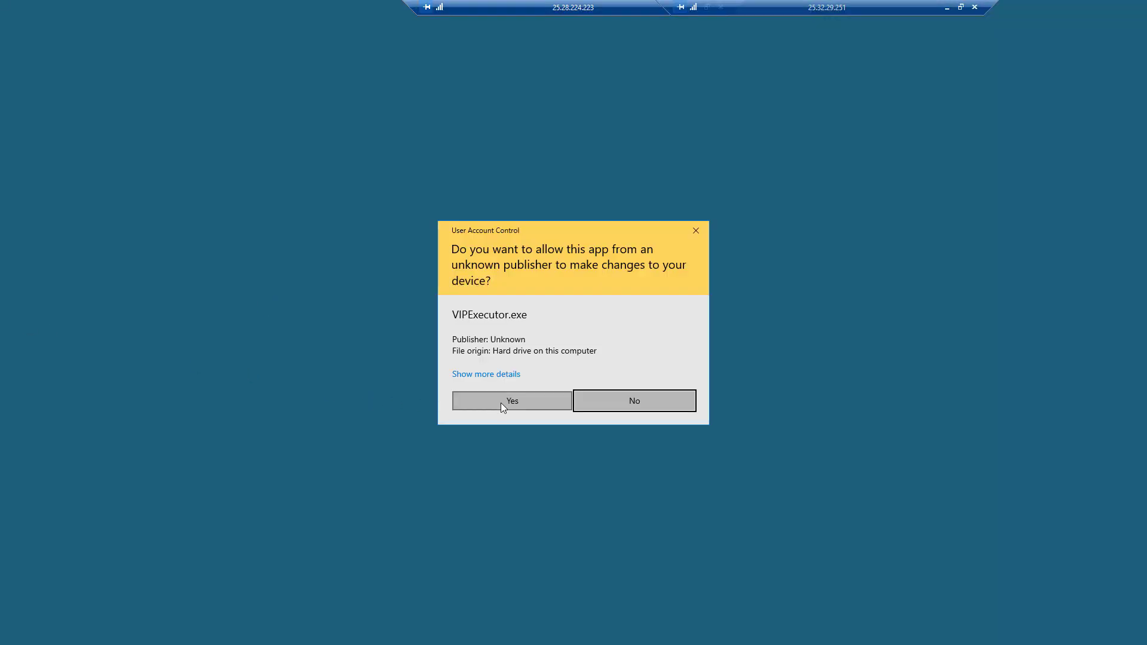
left_click(500, 402)
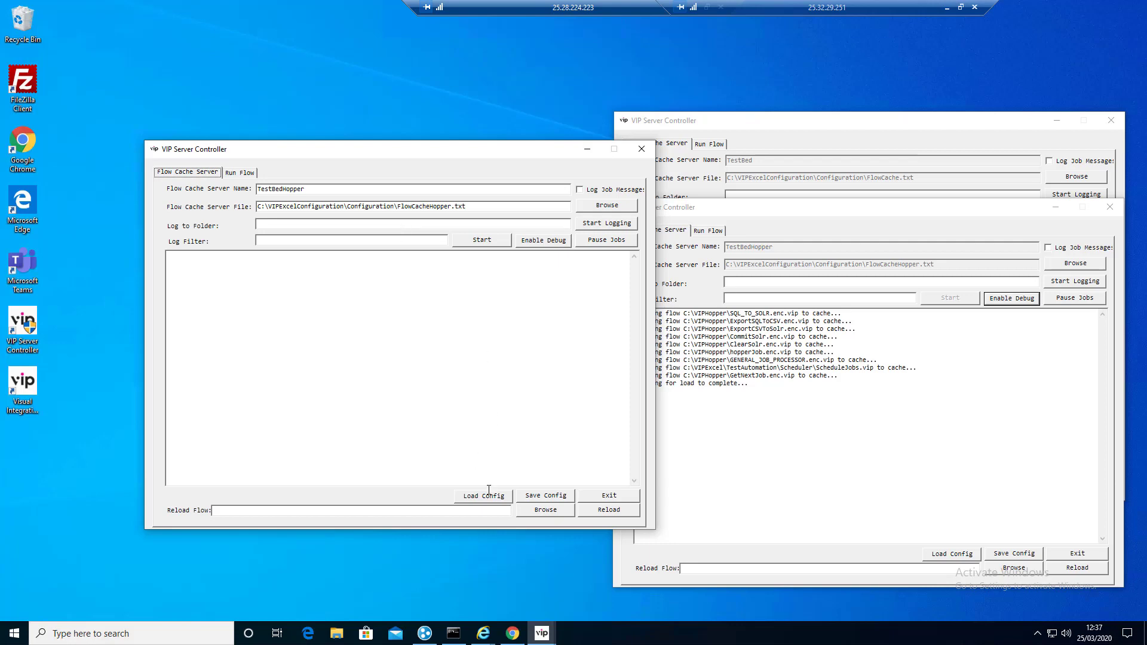
left_click(487, 499)
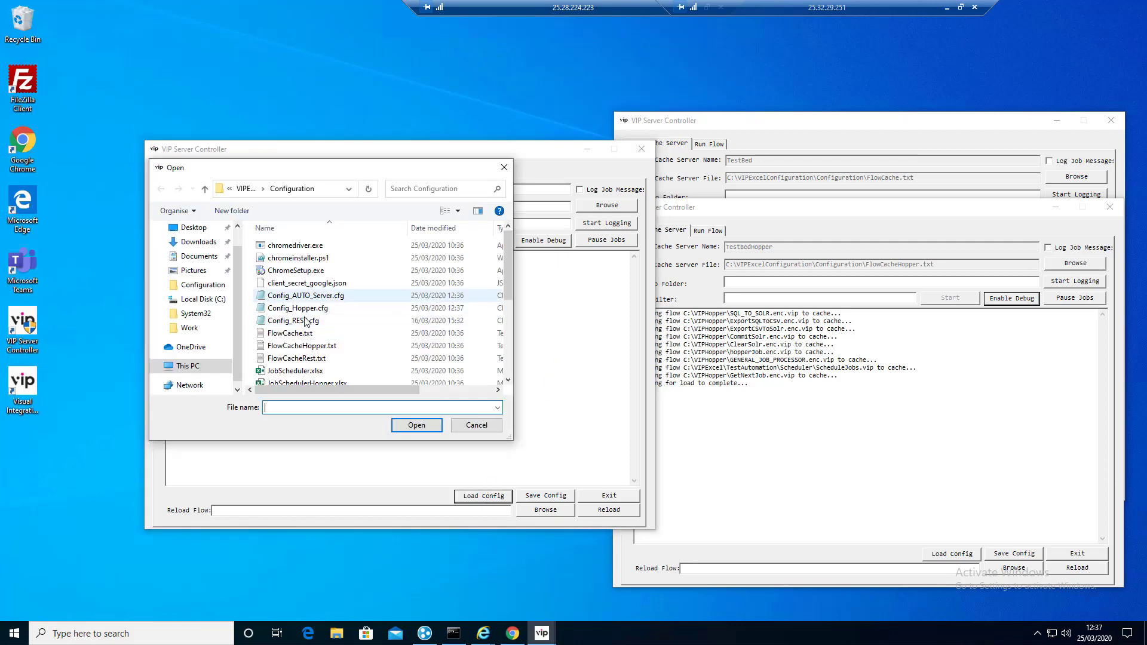
left_click(311, 324)
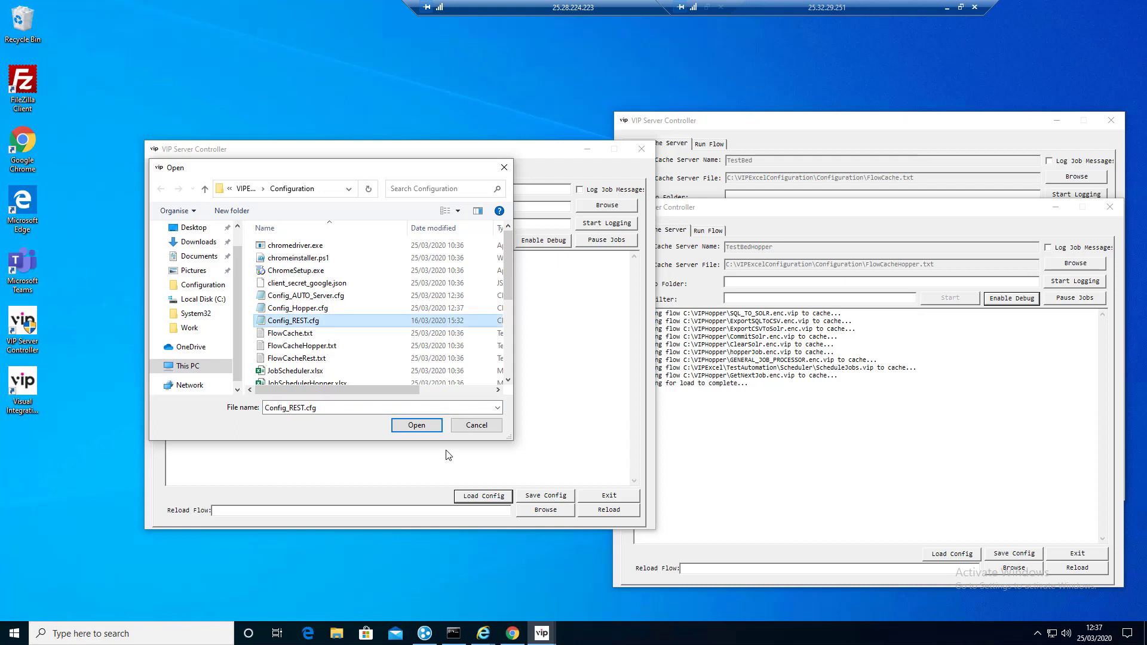
left_click(418, 426)
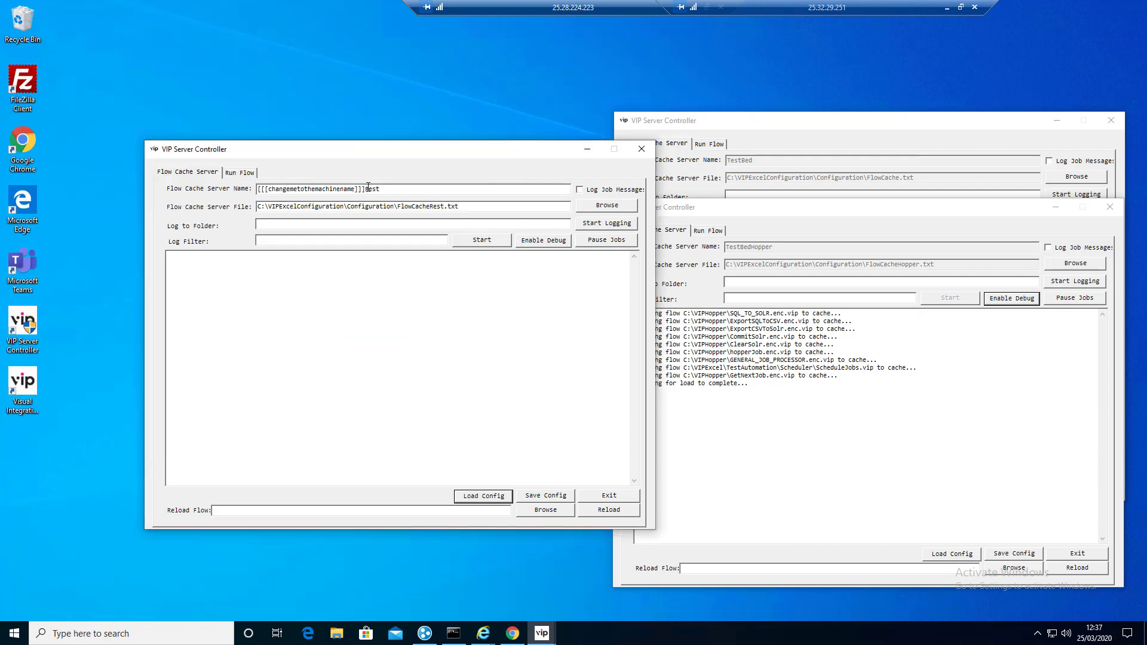
Step: Rename the server to TestBedRest and save it back to Config_REST.cfg
left_click_drag(365, 189, 239, 194)
type("TestBed")
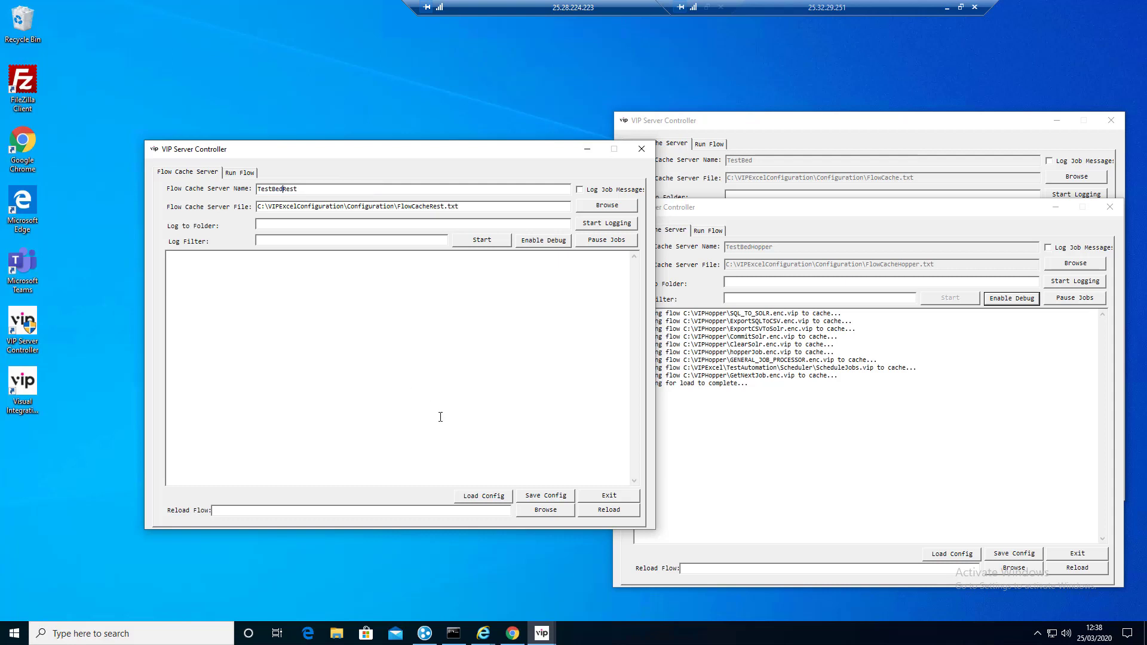
left_click(547, 497)
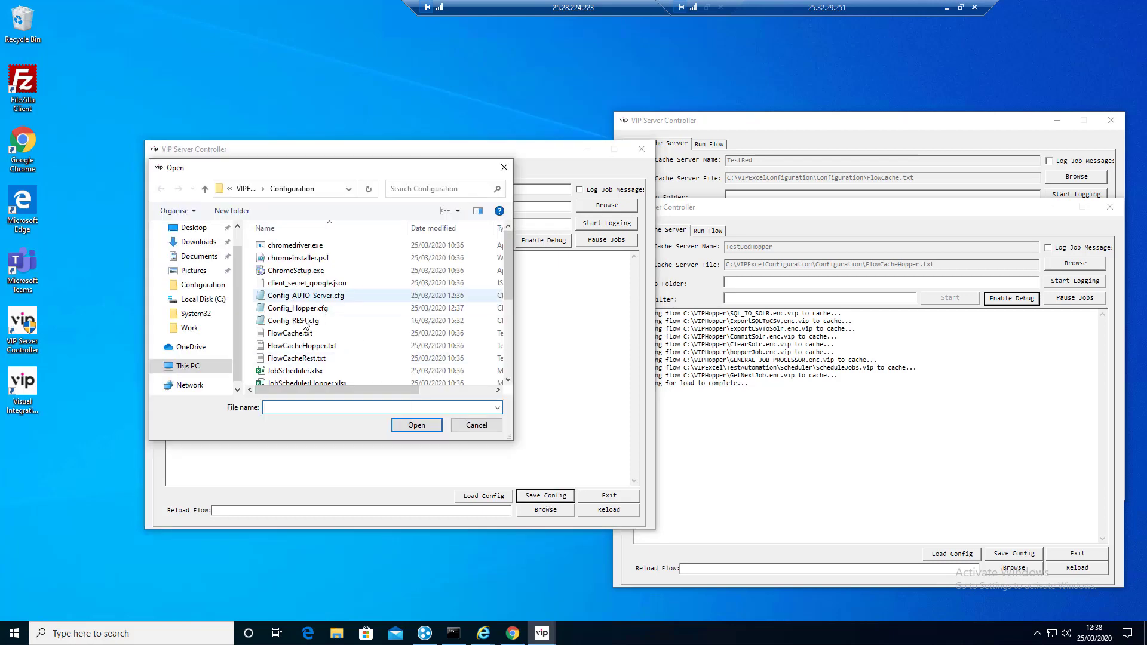
left_click(296, 321)
left_click(417, 425)
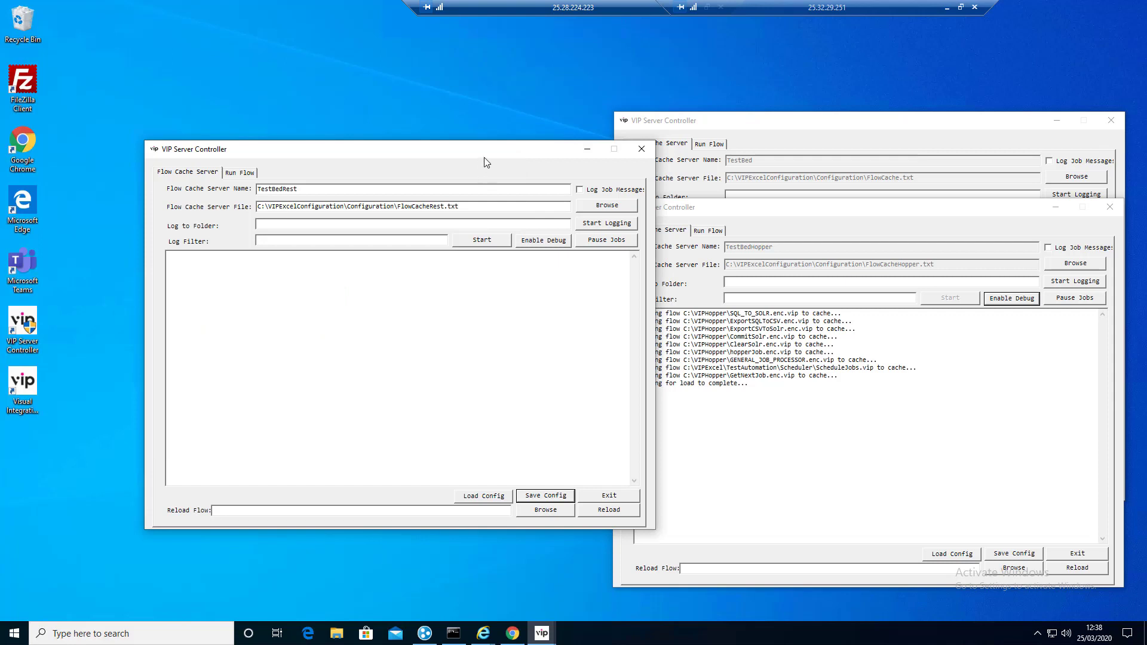
Step: Start the TestBedRest flow cache server and place the controller windows side by side
left_click_drag(444, 157, 404, 157)
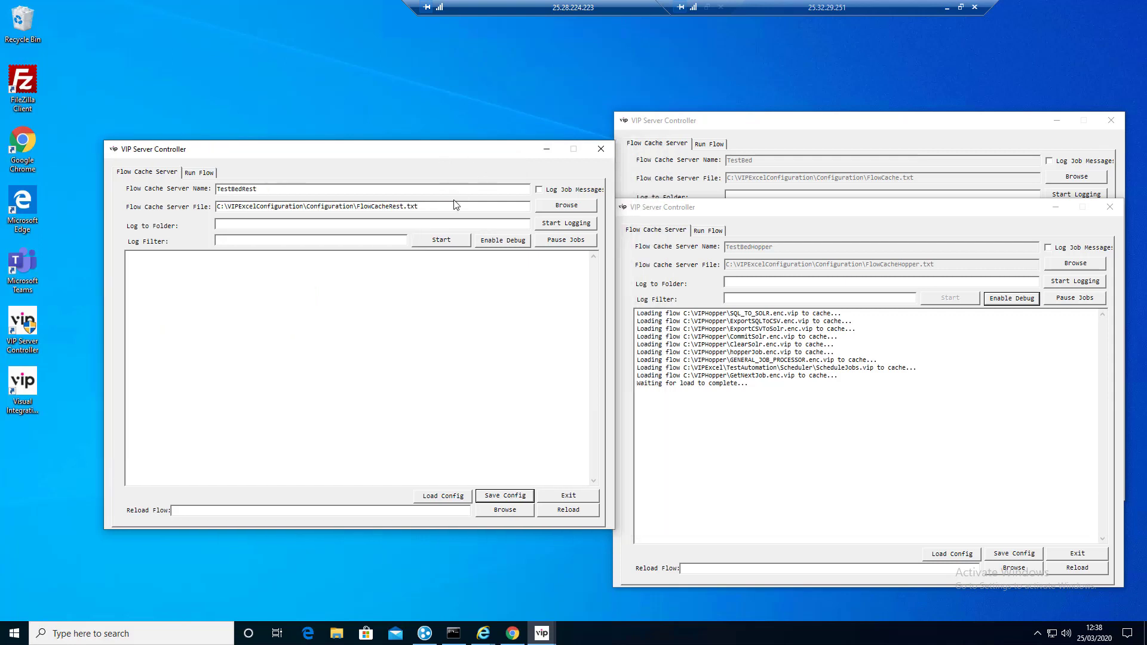
left_click(435, 243)
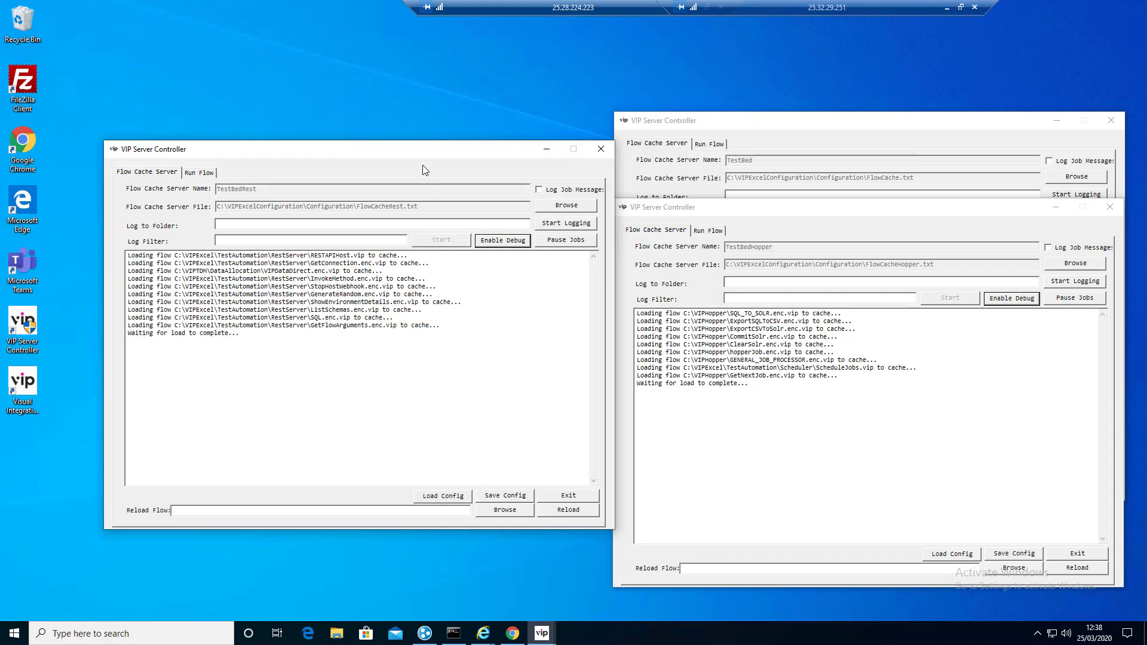
mouse_move(411, 151)
left_mouse_down()
mouse_move(317, 149)
mouse_move(389, 156)
left_mouse_up()
left_click_drag(840, 214, 769, 231)
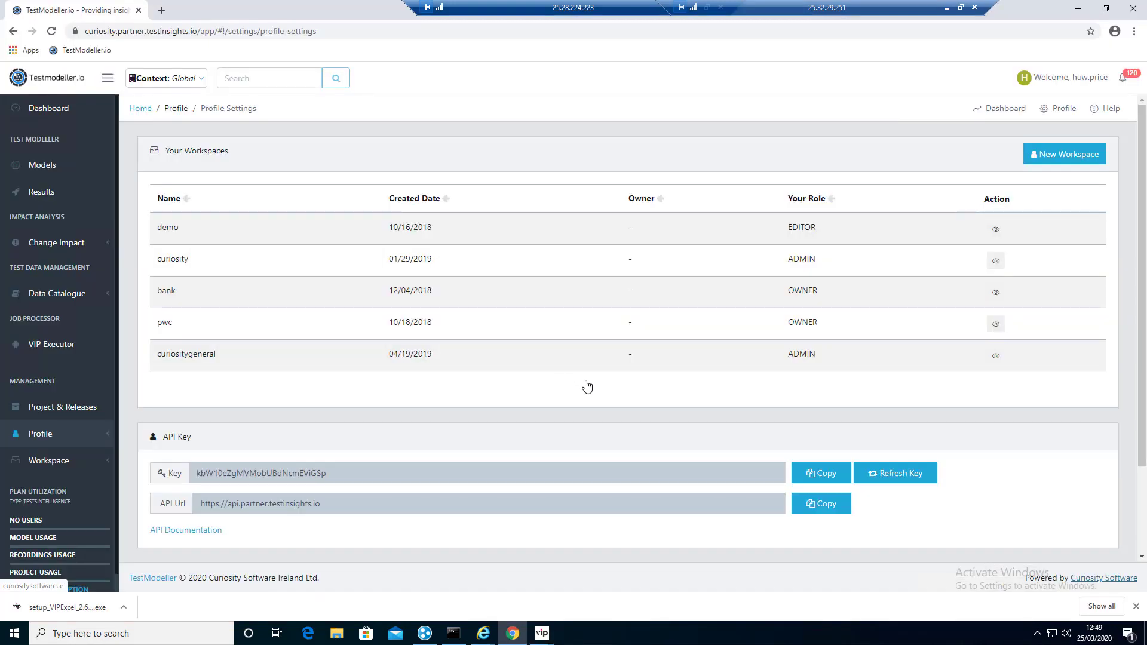
Step: Add a new automation server profile named TestBed with the description TestBed
left_click(57, 440)
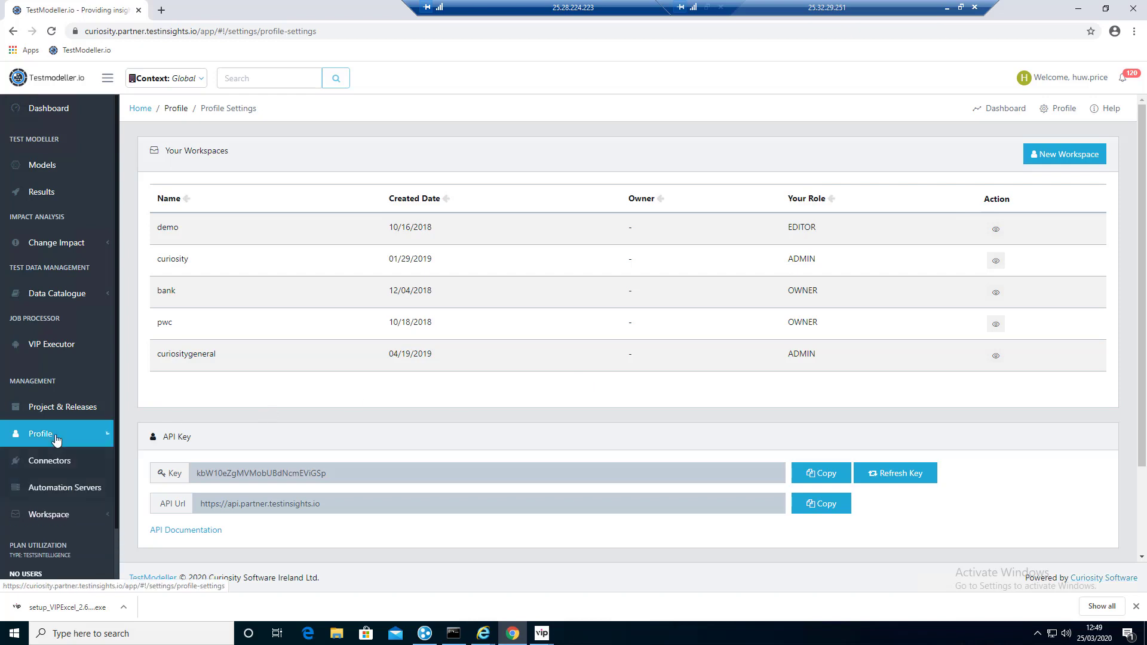
left_click(64, 487)
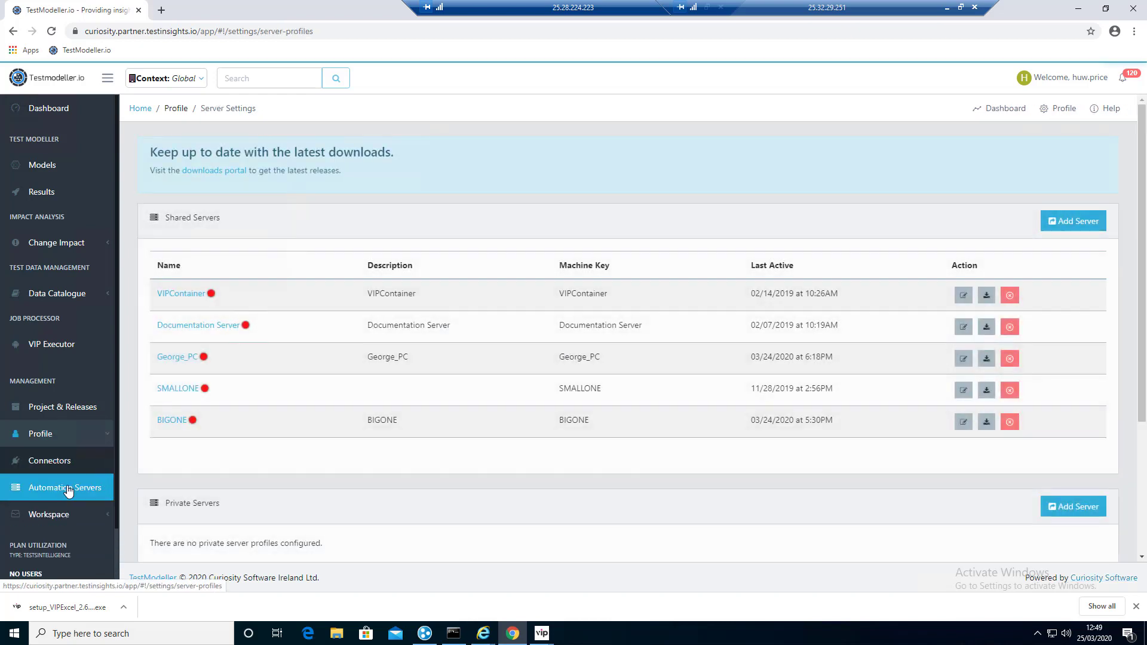
left_click(1072, 226)
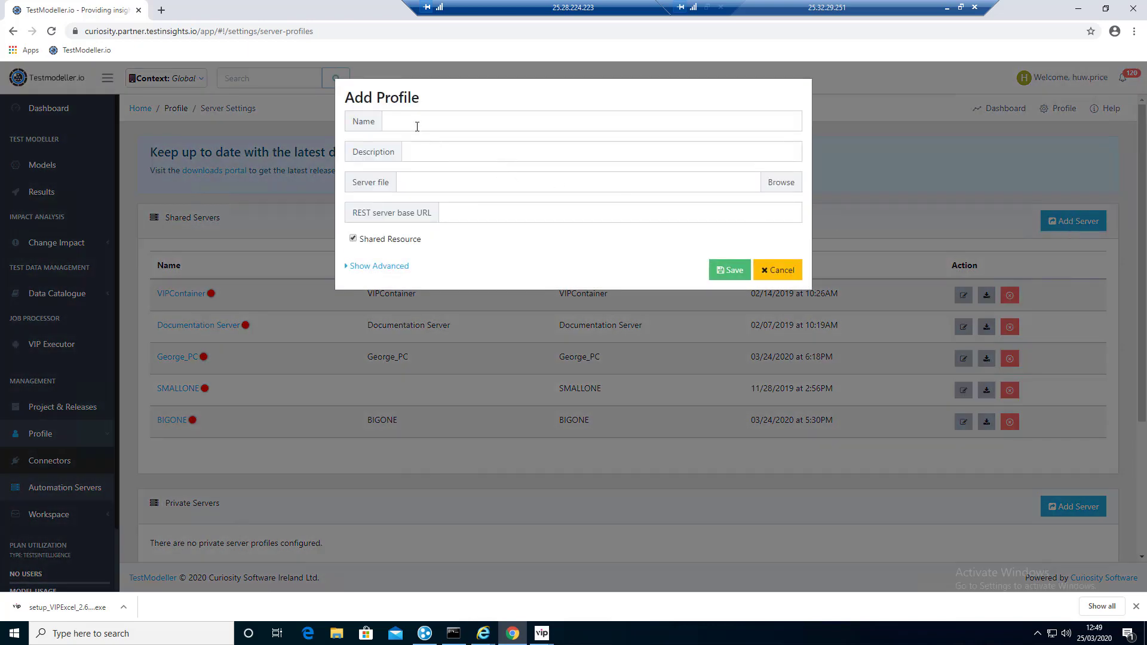
left_click(416, 119)
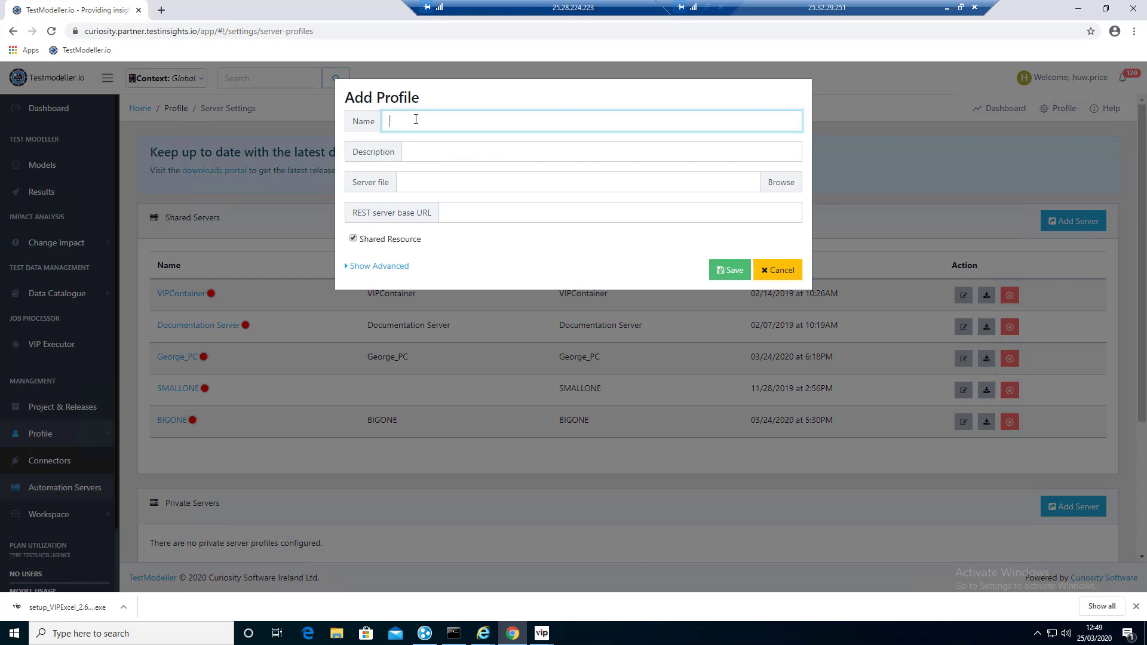
type("Twes")
left_click(426, 150)
type("TestBed")
left_click(688, 365)
Step: Attach TestAutomation\AutomationControllerMasterTemplateConfig.xlsx as the server file and save the profile
left_click(775, 184)
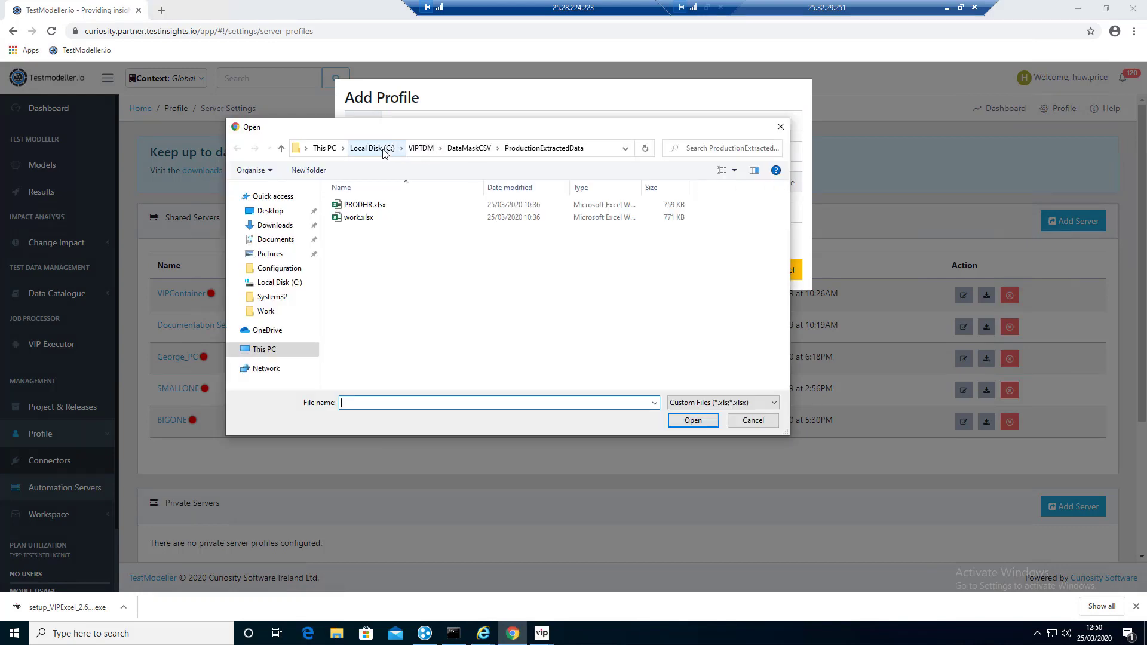
left_click(372, 148)
double_click(383, 294)
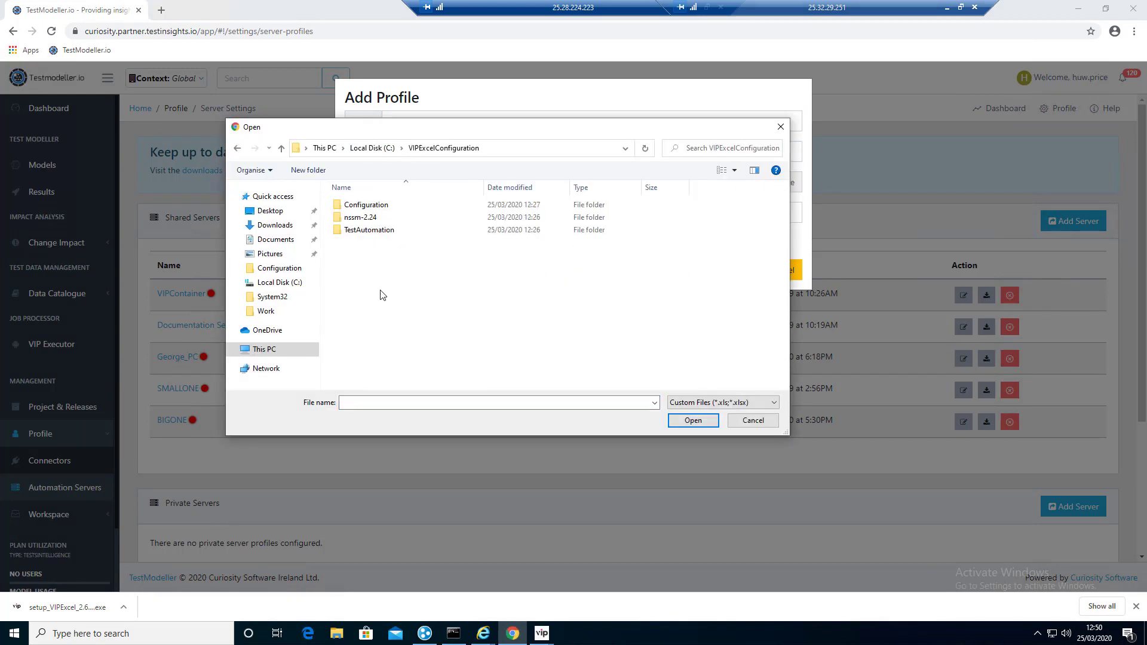
double_click(376, 233)
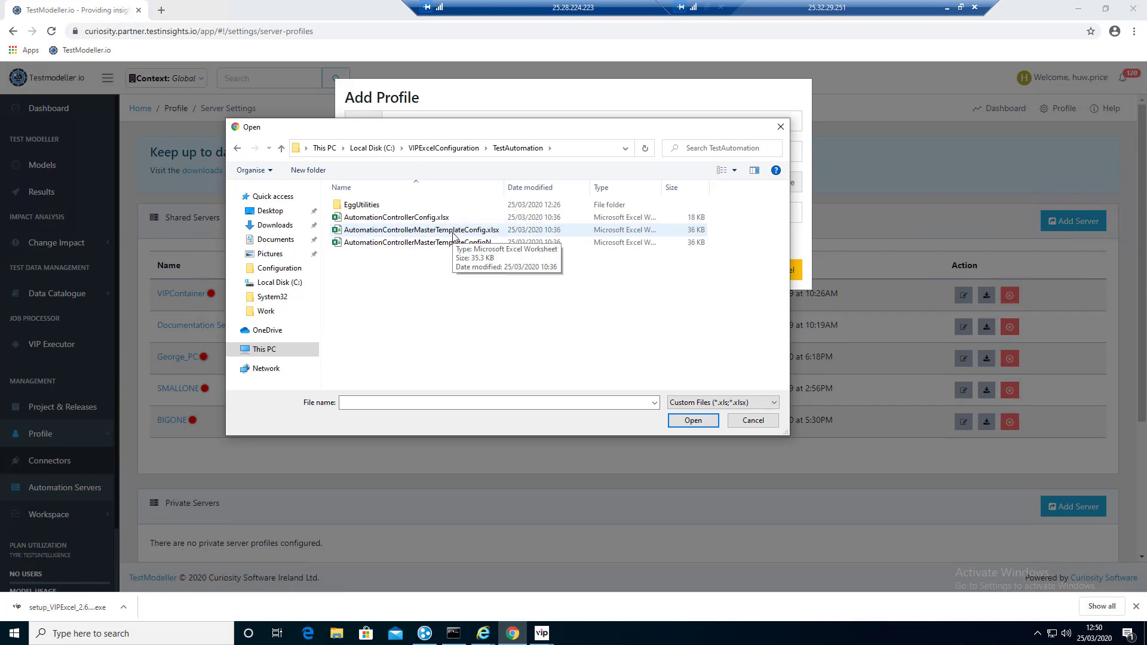
left_click(469, 235)
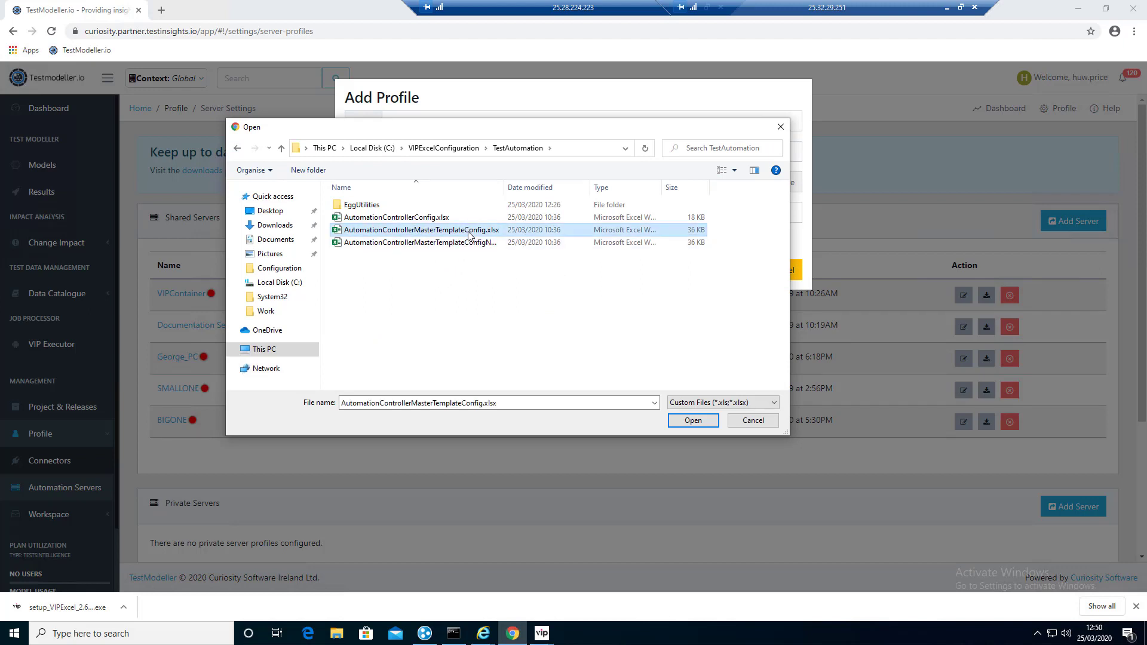
left_click_drag(505, 189, 567, 188)
left_click(694, 422)
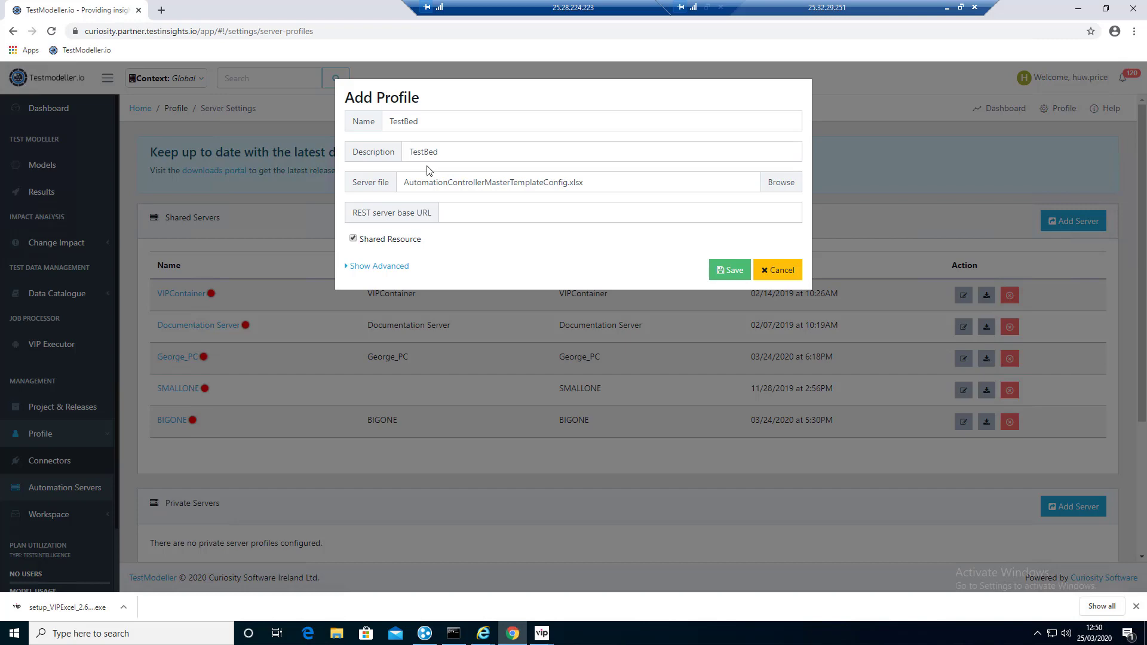
left_click(734, 274)
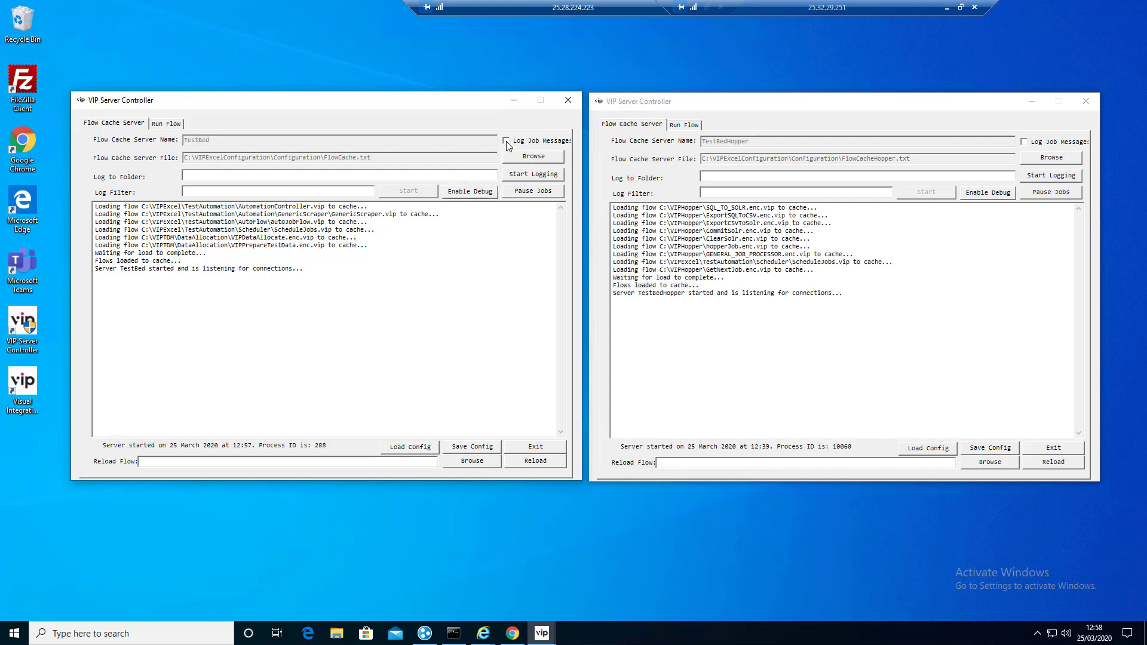
Step: Start the ScheduleJobs flow on the TestBed controller and check its server log
left_click(167, 124)
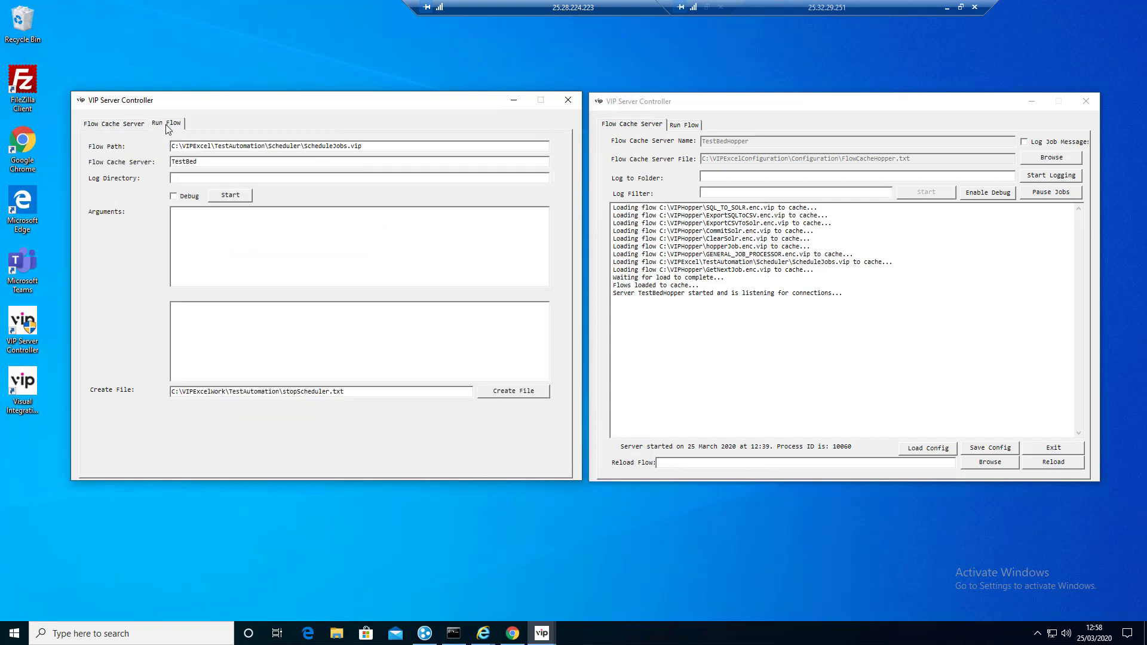
left_click(230, 197)
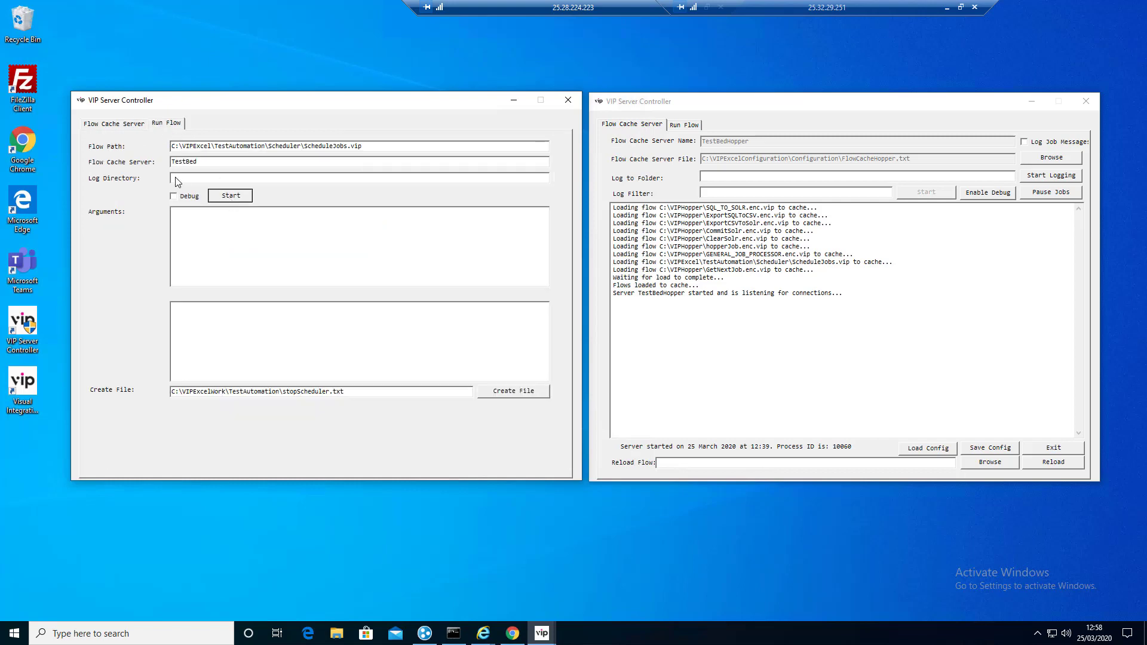
left_click(128, 124)
scroll(379, 277, "down", 9)
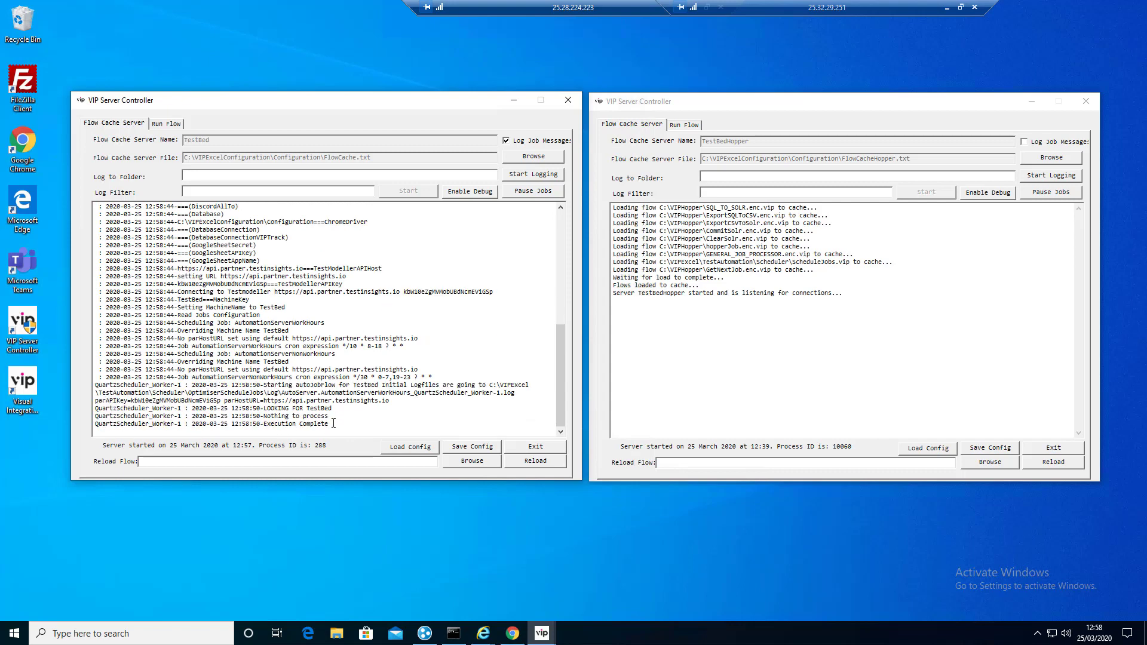
Step: Start the ScheduleJobs flow on the TestBedHopper controller and check its server log
left_click(1027, 147)
left_click(691, 126)
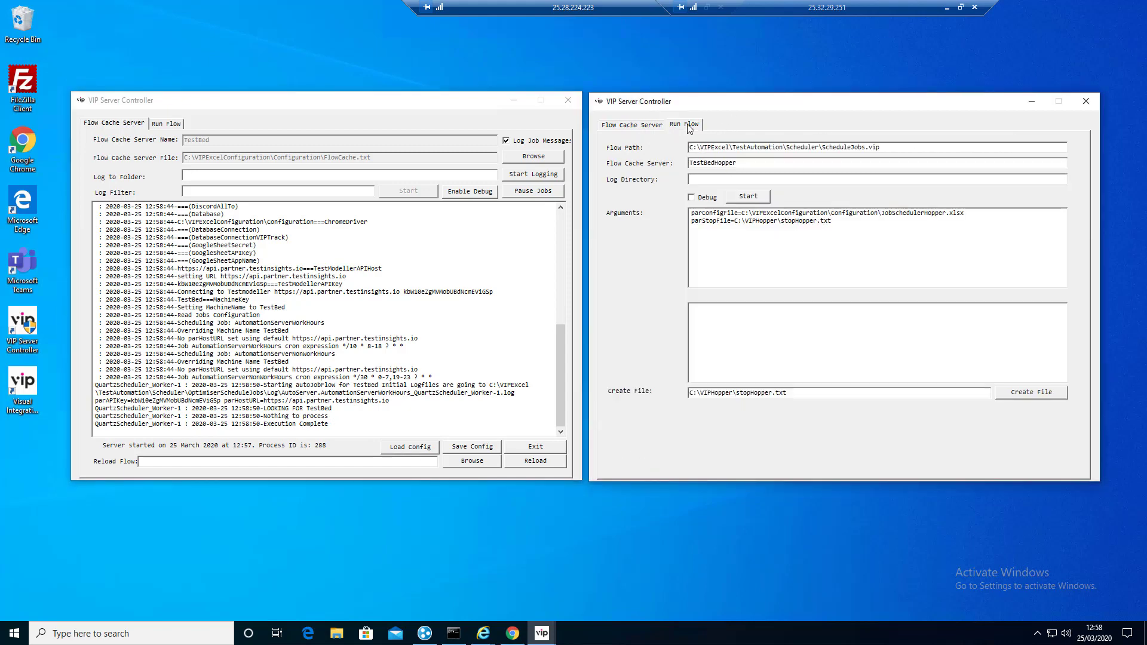
left_click(745, 197)
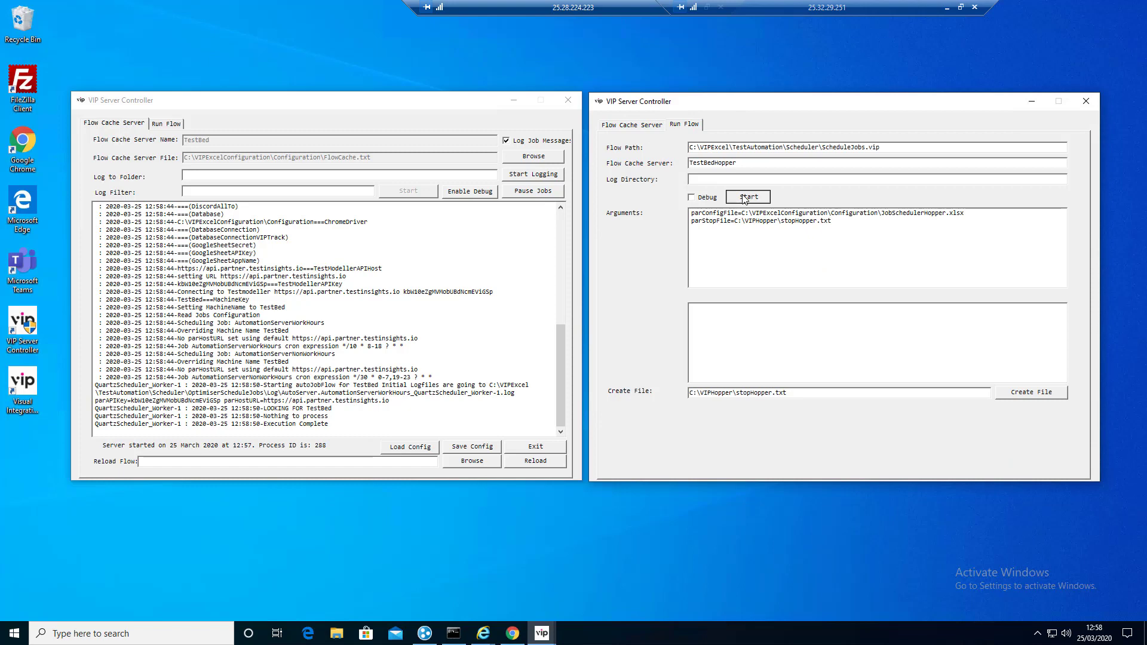
left_click(653, 131)
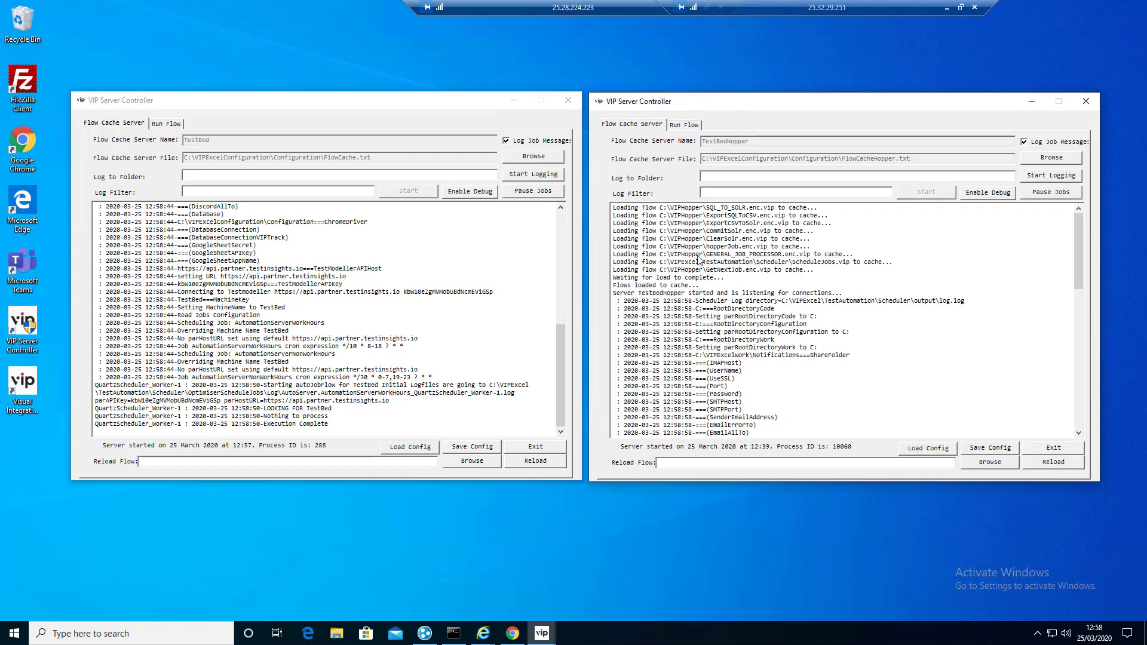
scroll(962, 279, "down", 2)
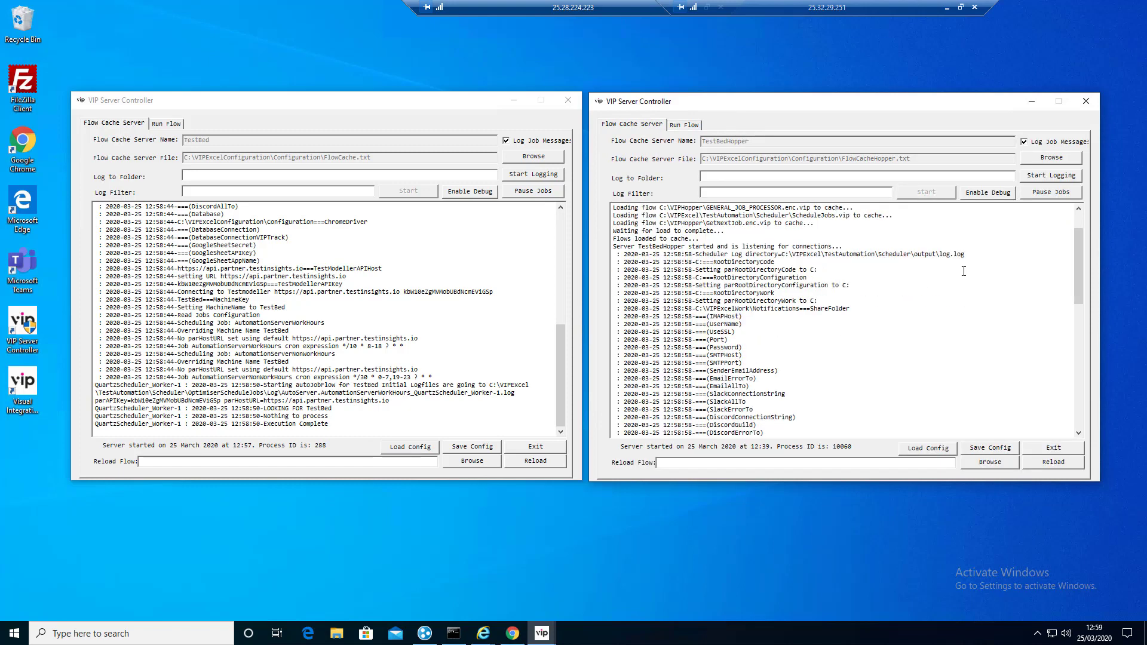
scroll(944, 281, "down", 4)
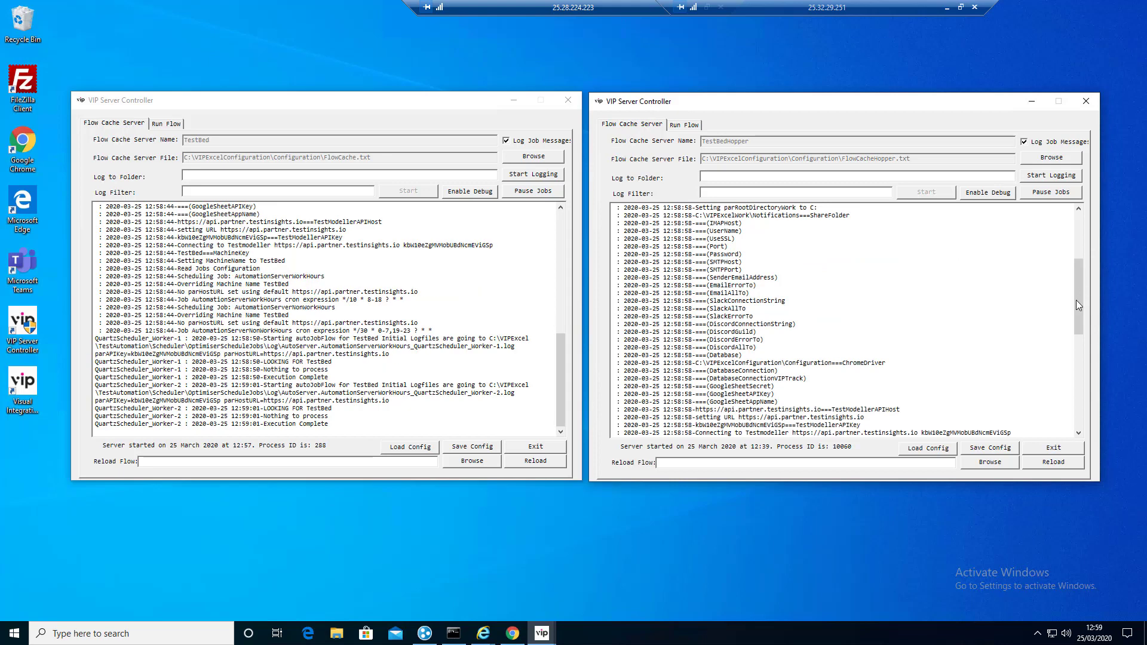
Step: Return to the TestModeller Server Settings page to see TestBed's green status
left_click(513, 634)
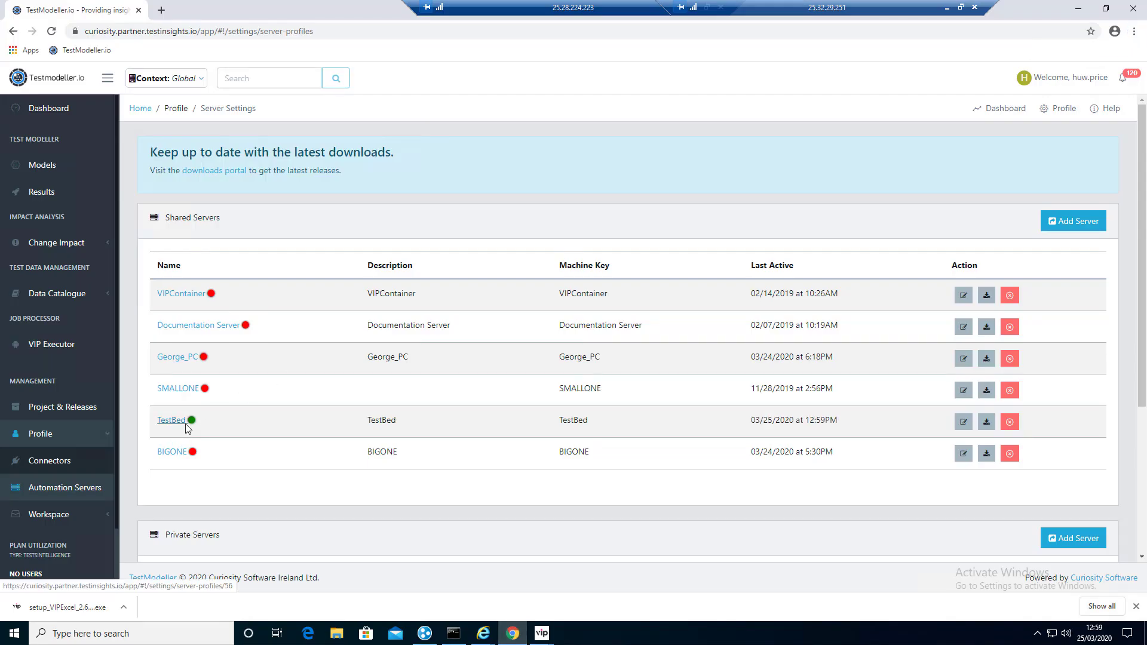
Step: In VIP Executor's DataMasking group, launch the TestBed MaskCSVUsingSeed Upload File job
left_click(52, 348)
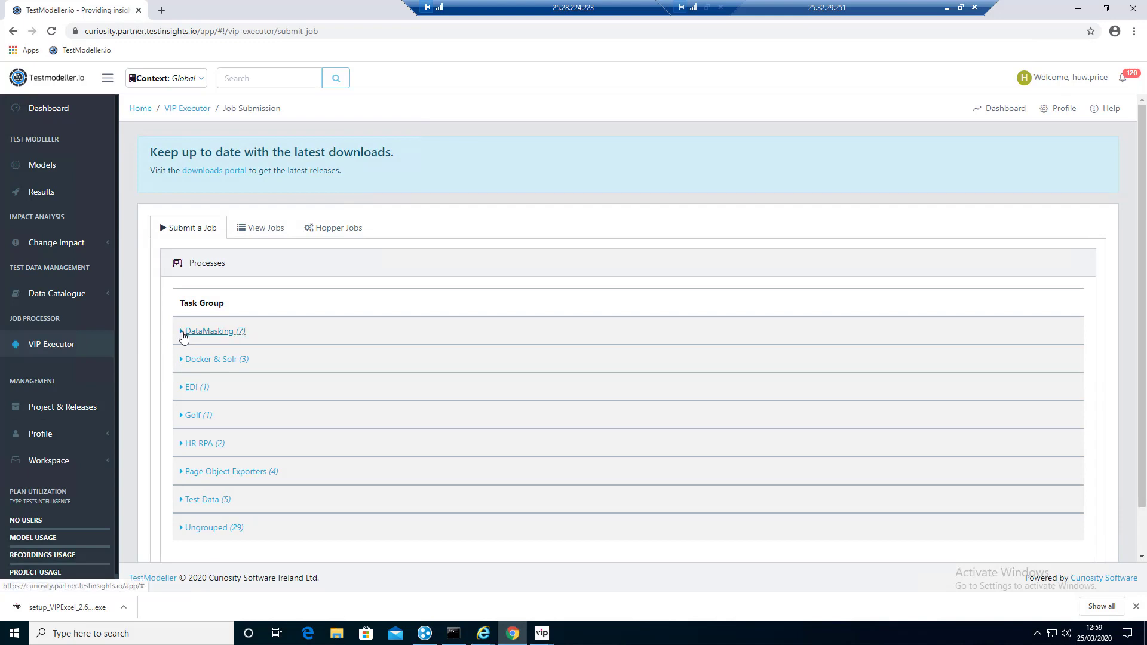
left_click(184, 335)
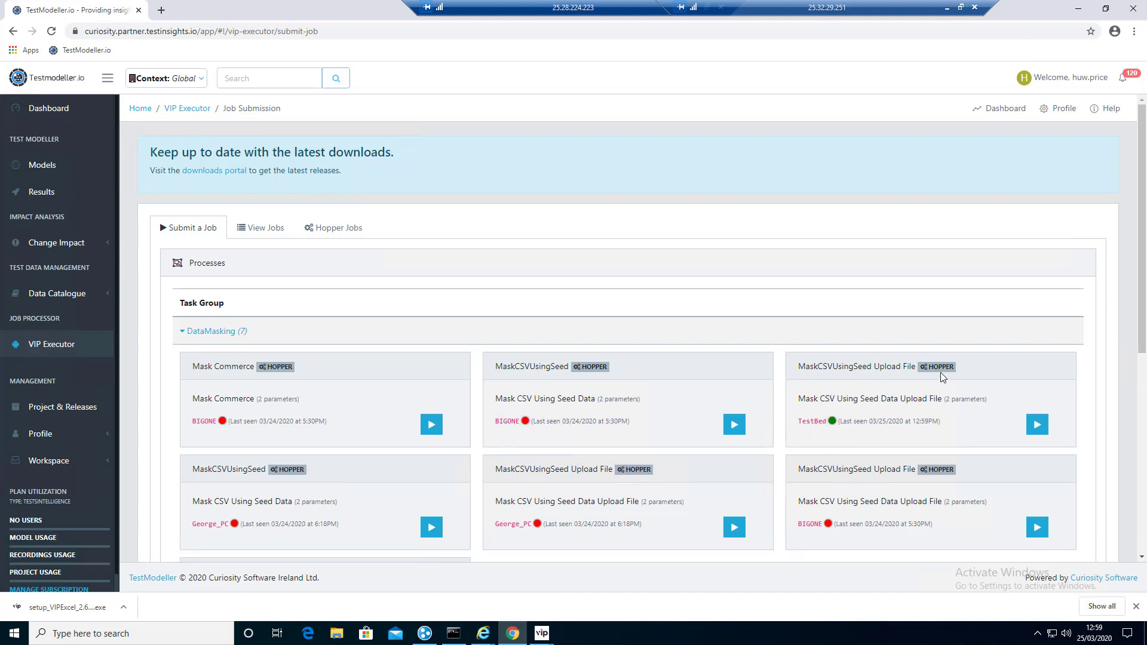
left_click(1039, 430)
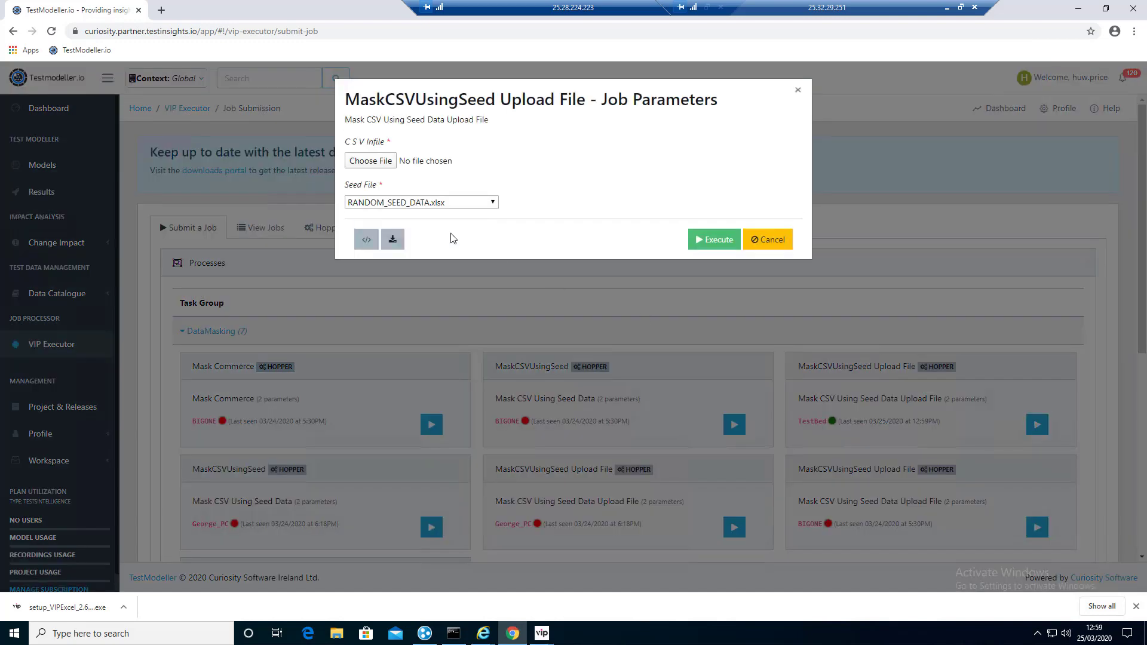
Step: Use C:\VIPTDM\DataMaskCSV\ProductionExtractedData\PRODHR.csv as the CSV input file and execute the job
left_click(388, 162)
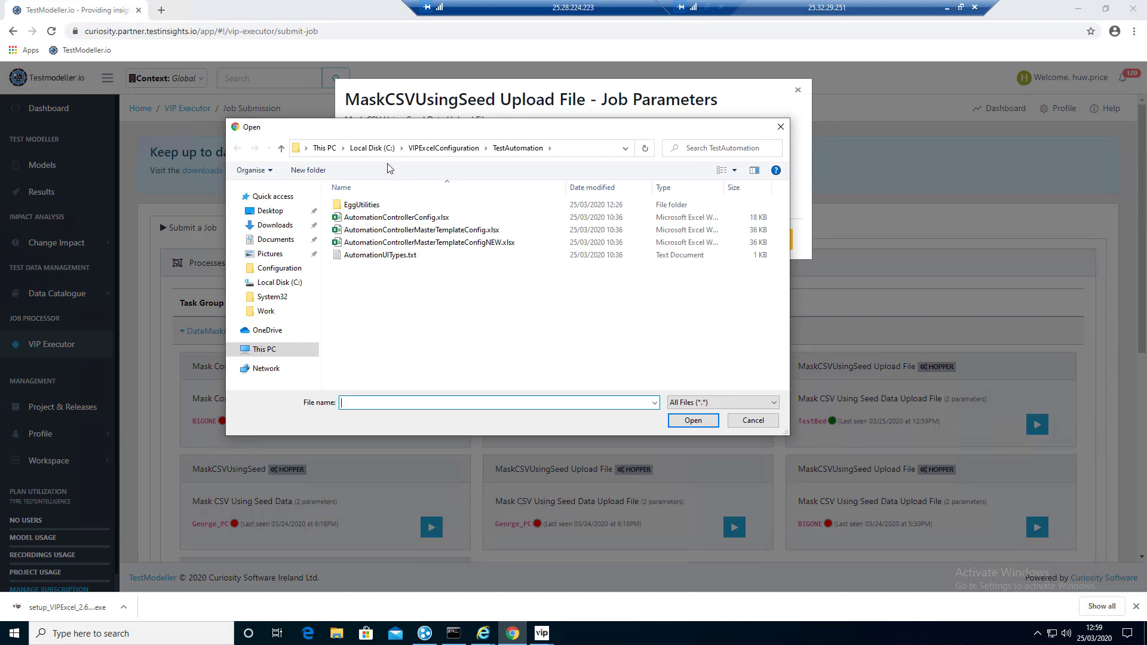
left_click(379, 150)
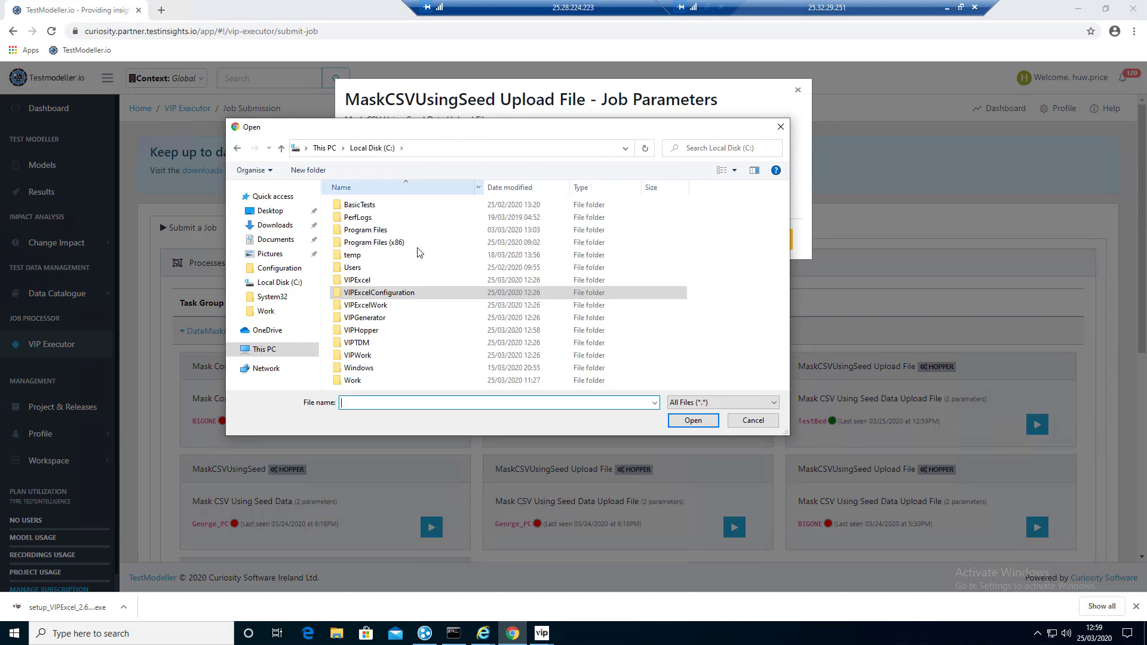
left_click(366, 346)
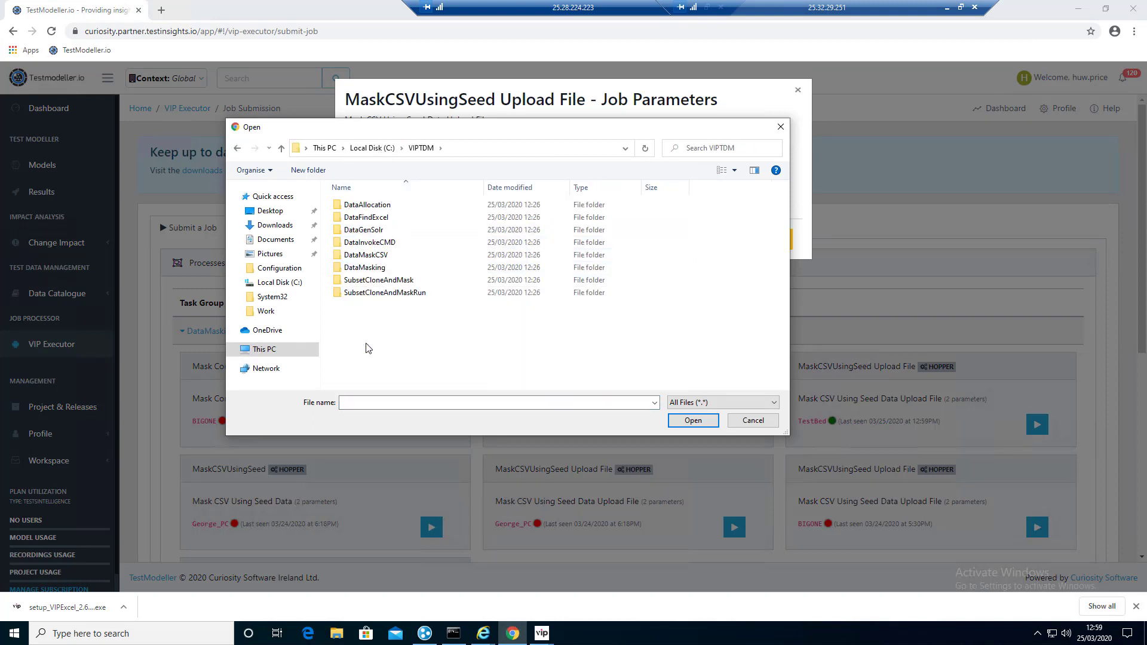
left_click(380, 261)
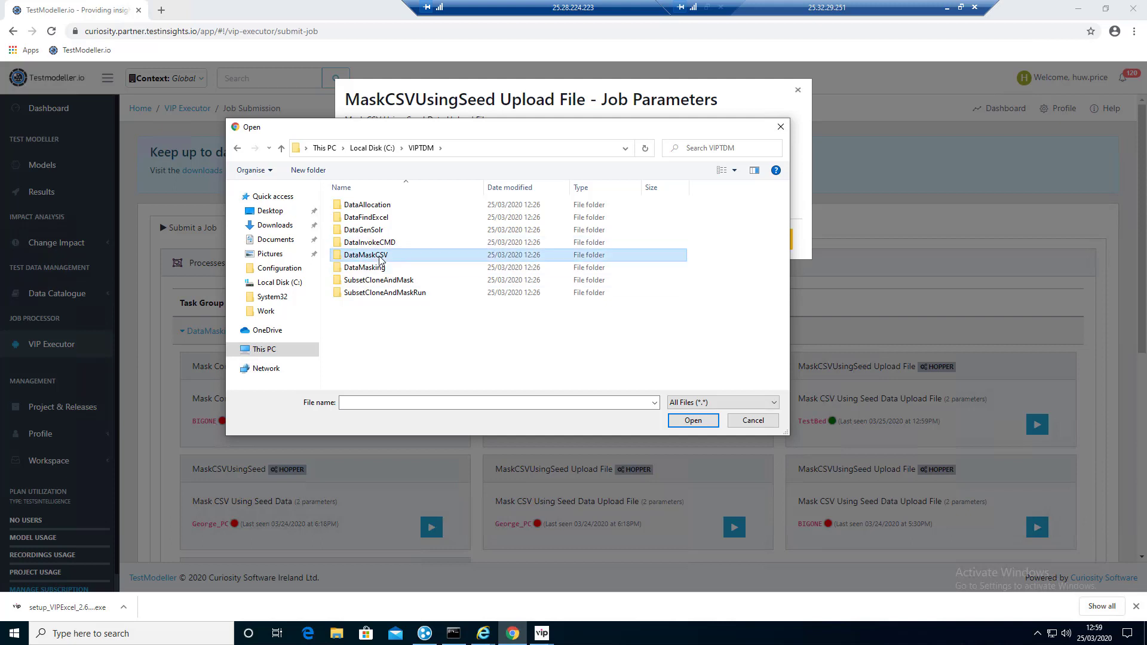
double_click(380, 260)
double_click(399, 207)
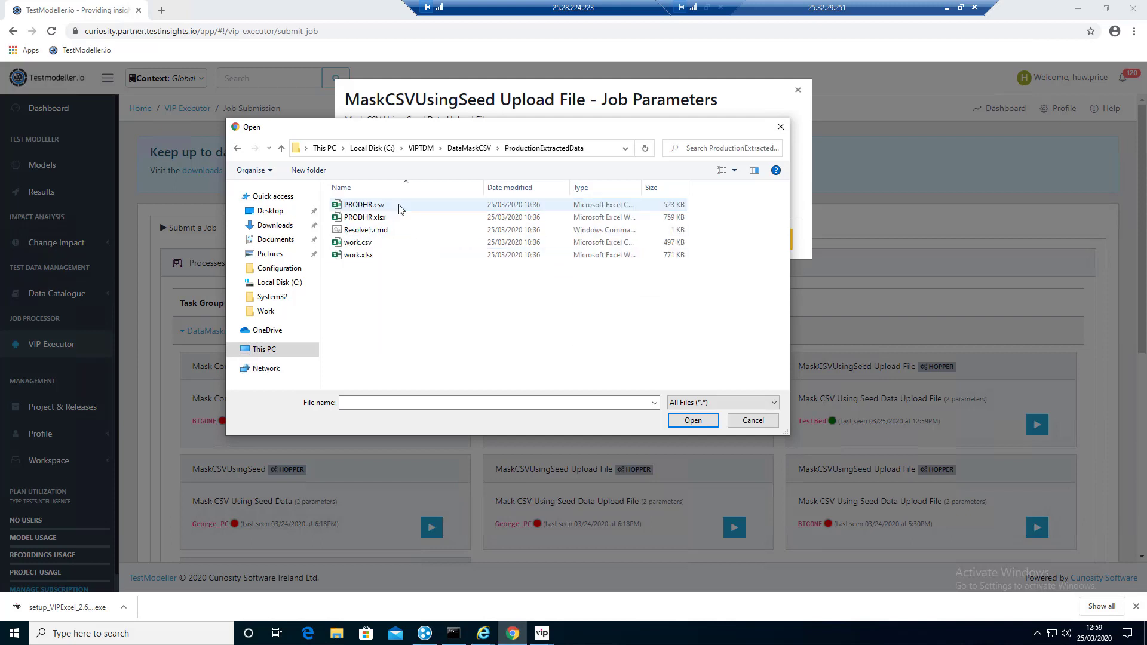
left_click(366, 205)
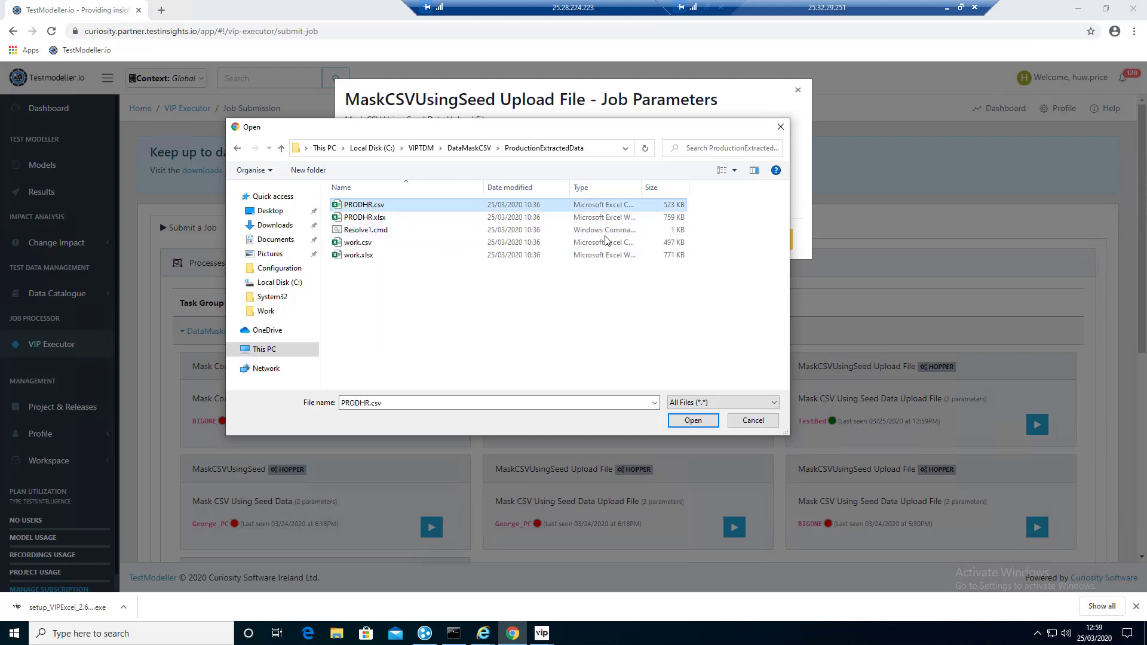
left_click(694, 420)
left_click(718, 240)
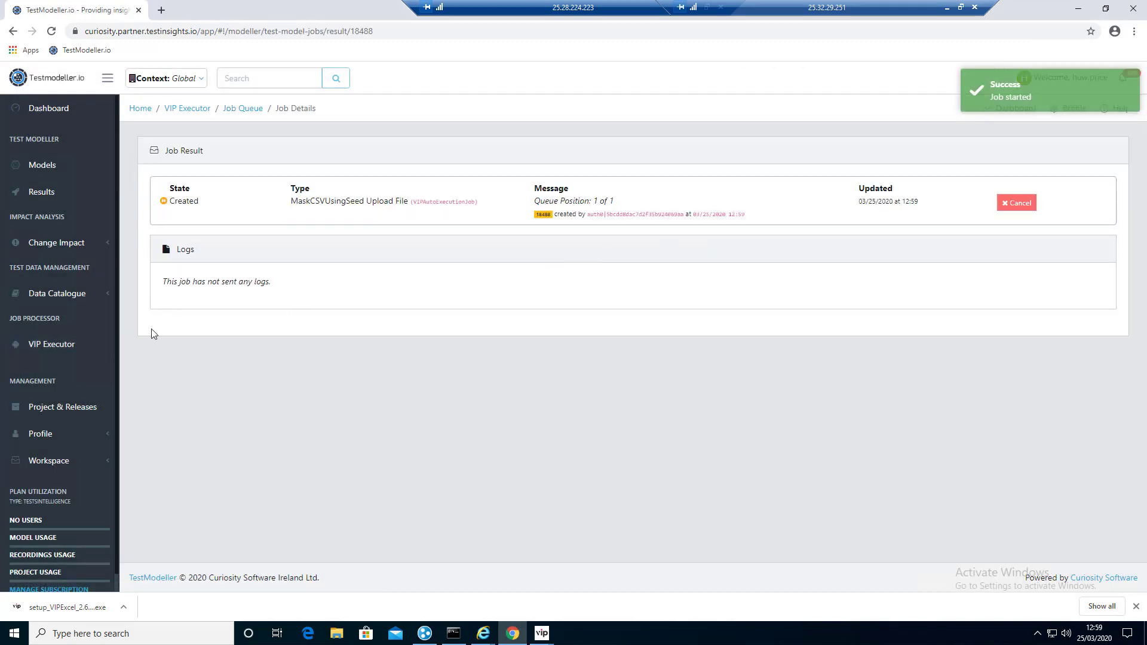
Step: Open View Jobs and Hopper Jobs with automatic refresh turned on
left_click(57, 345)
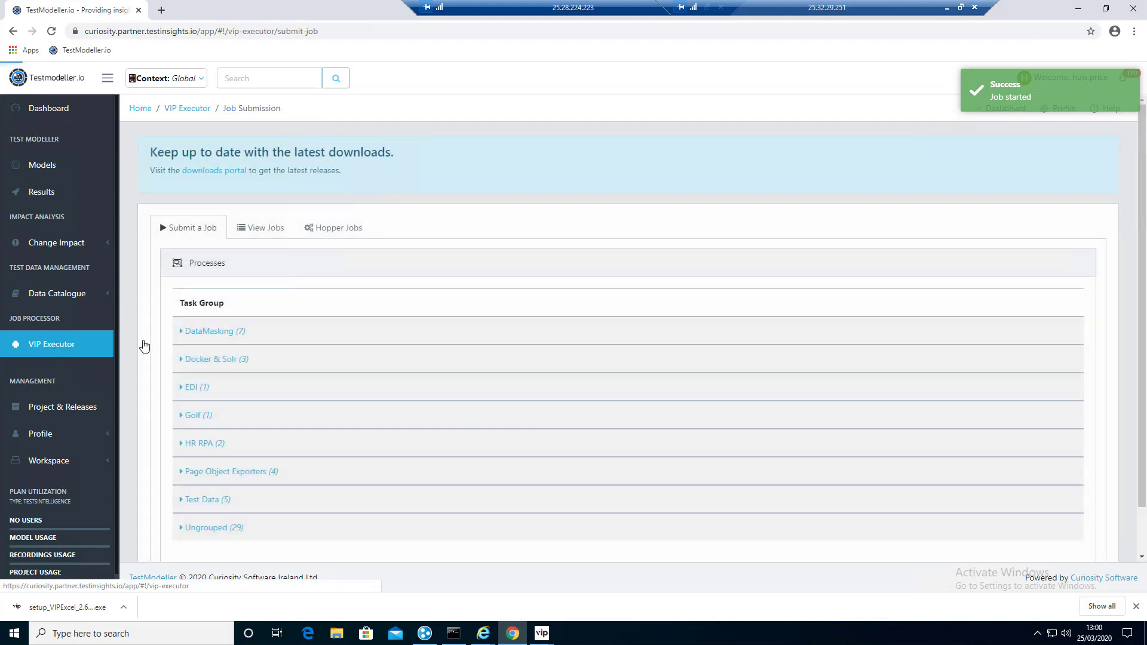
left_click(266, 232)
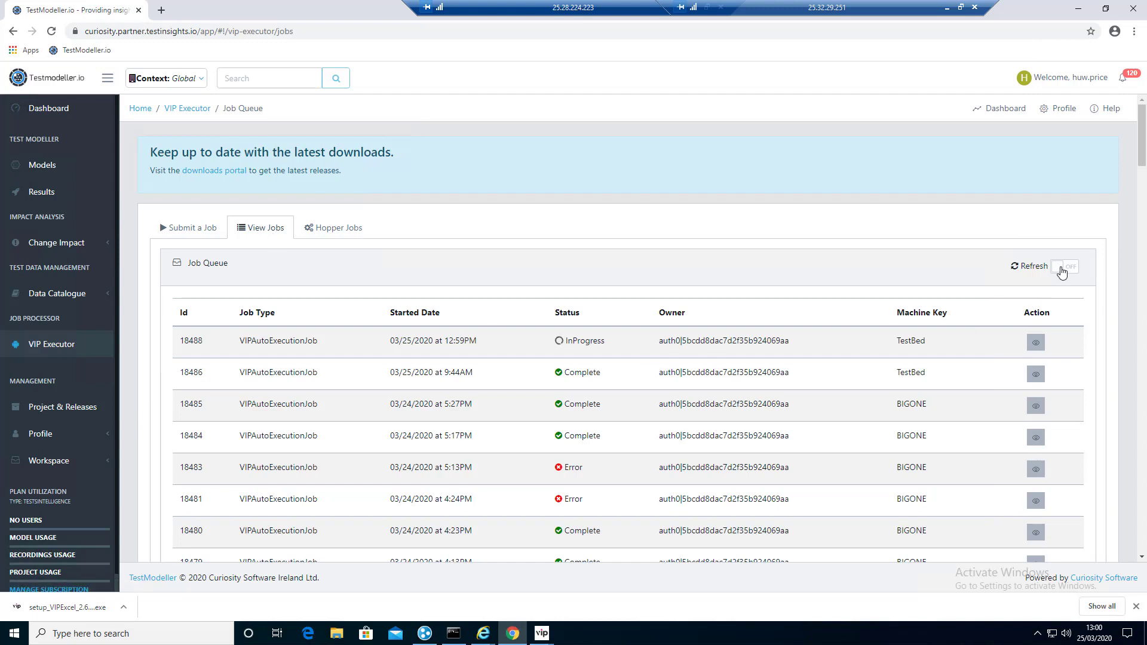
left_click(1061, 272)
left_click(332, 233)
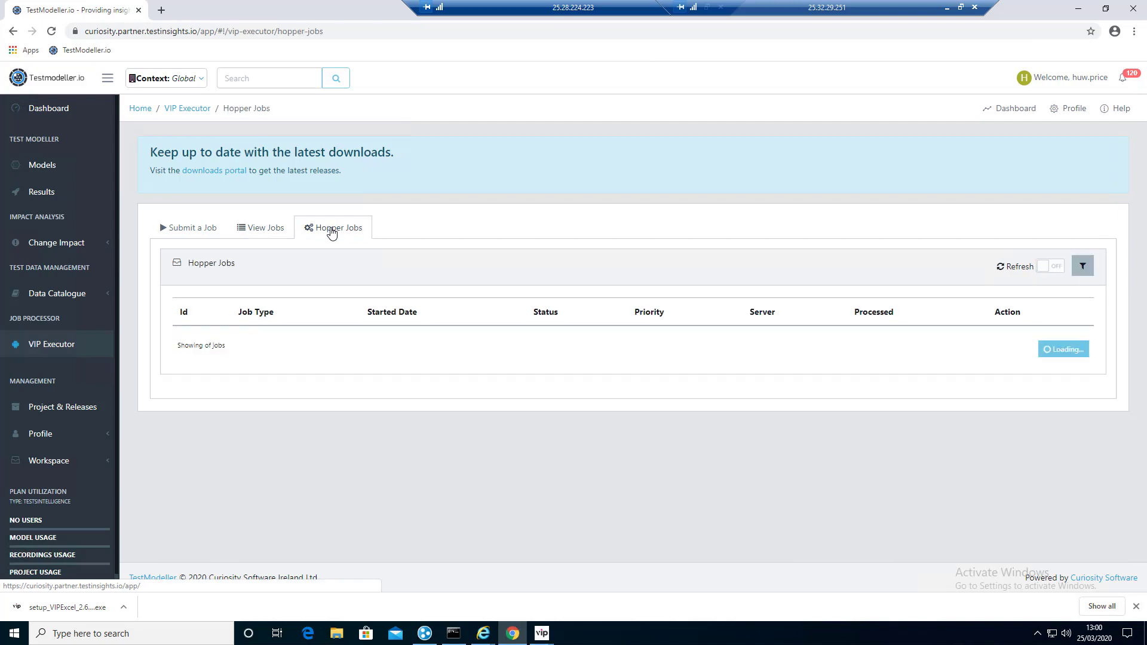
left_click(1045, 267)
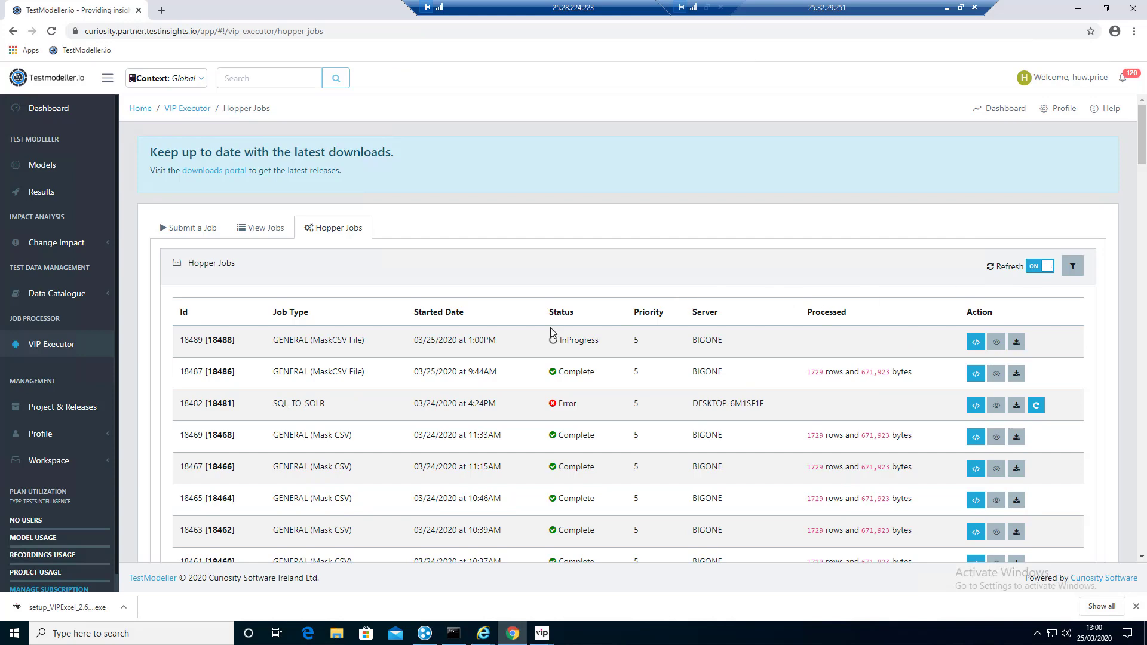
Step: Check the hopper server controller's log, then go back to the View Jobs queue
mouse_move(542, 634)
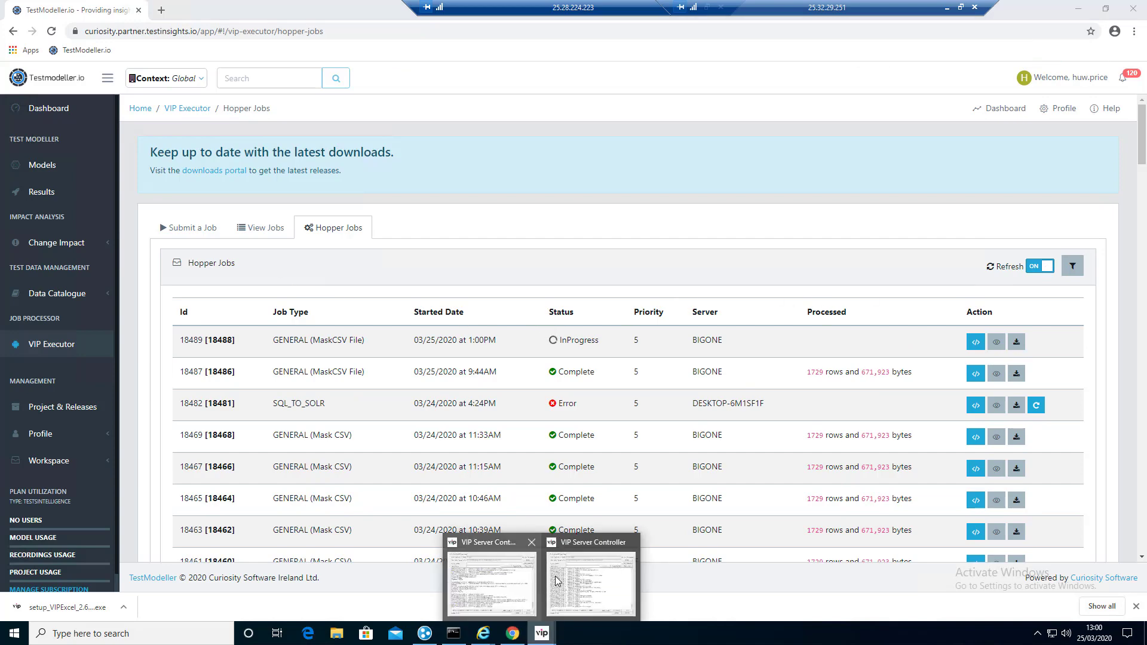
left_click(590, 589)
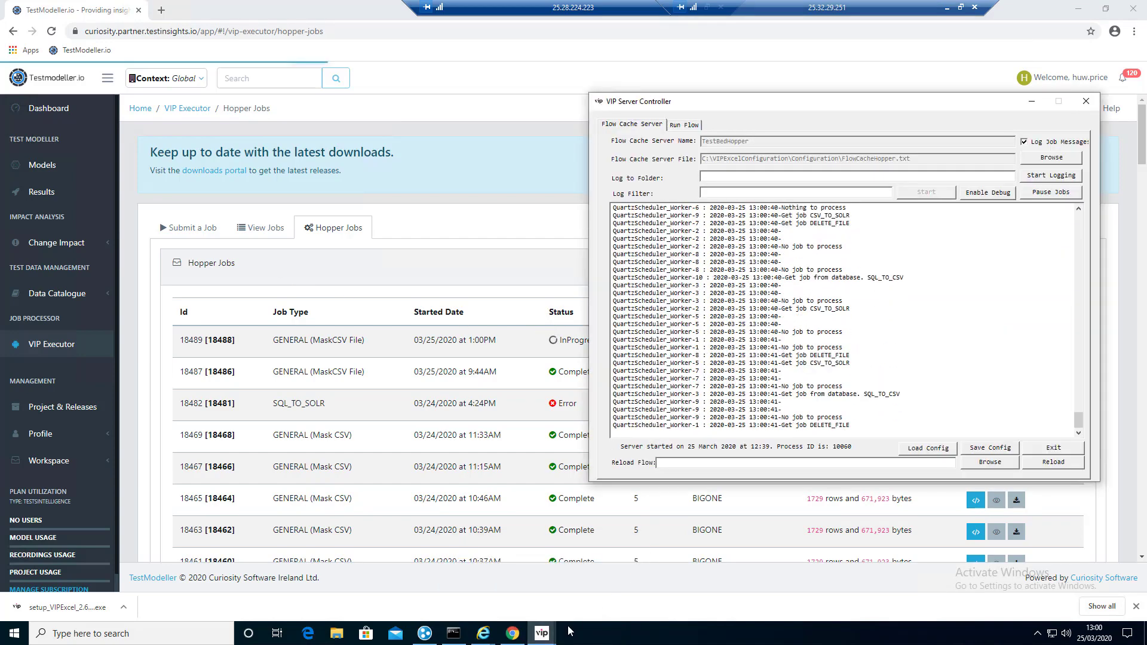
left_click(535, 581)
left_click(541, 633)
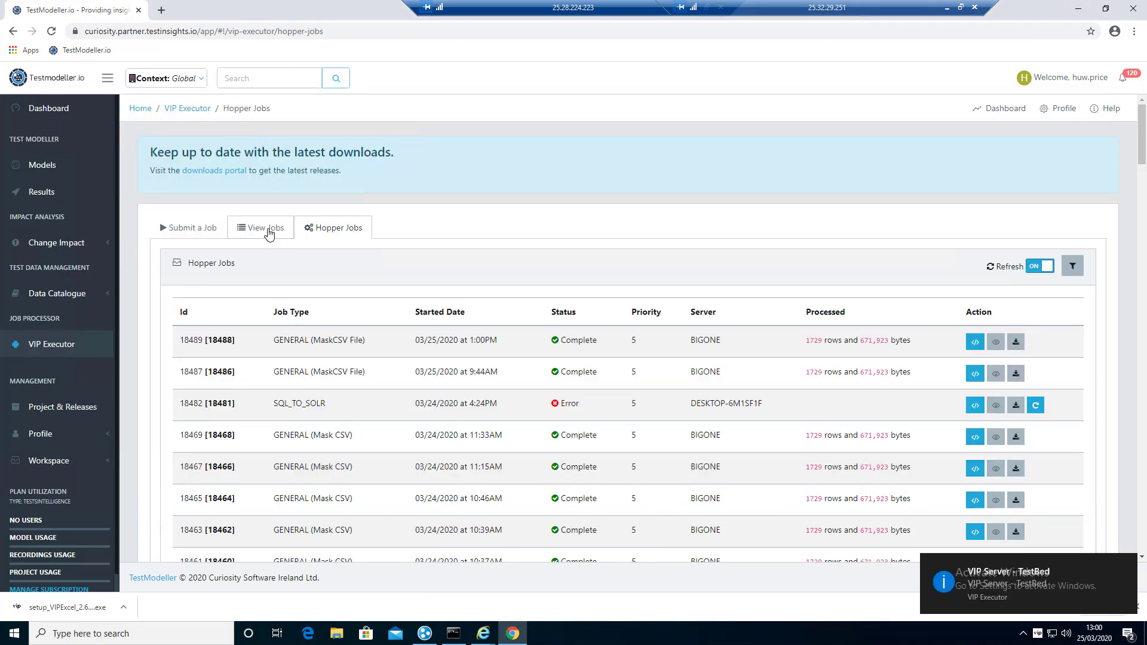
left_click(267, 230)
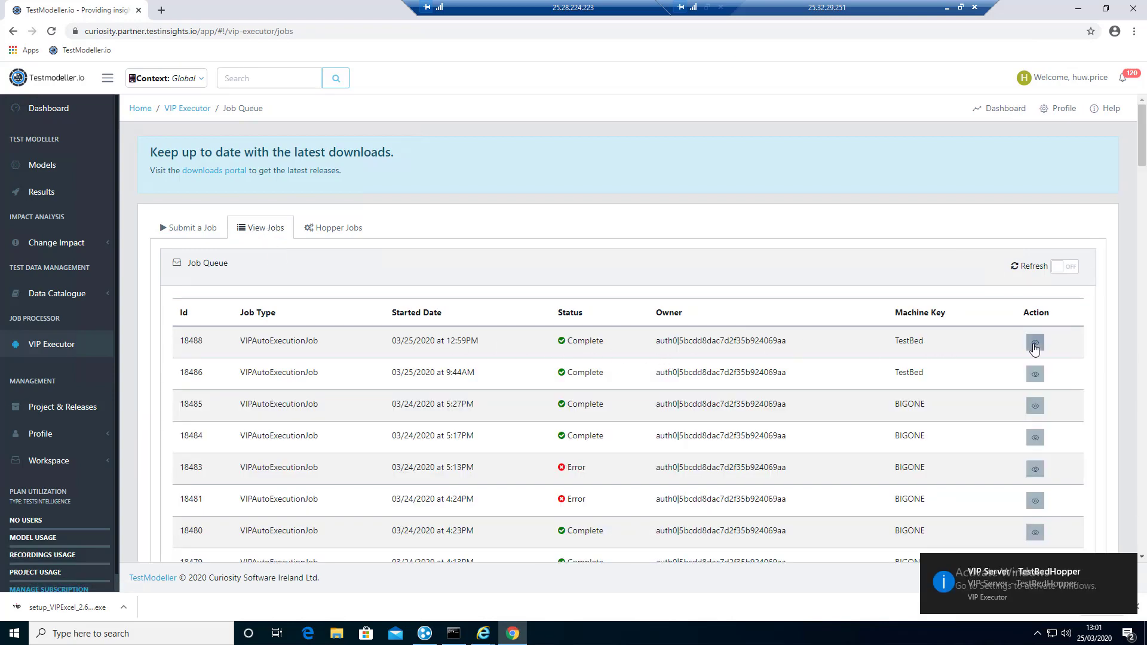
Step: Download Result.zip for job 18488 and the child MaskCSV File job's results zip
left_click(1034, 343)
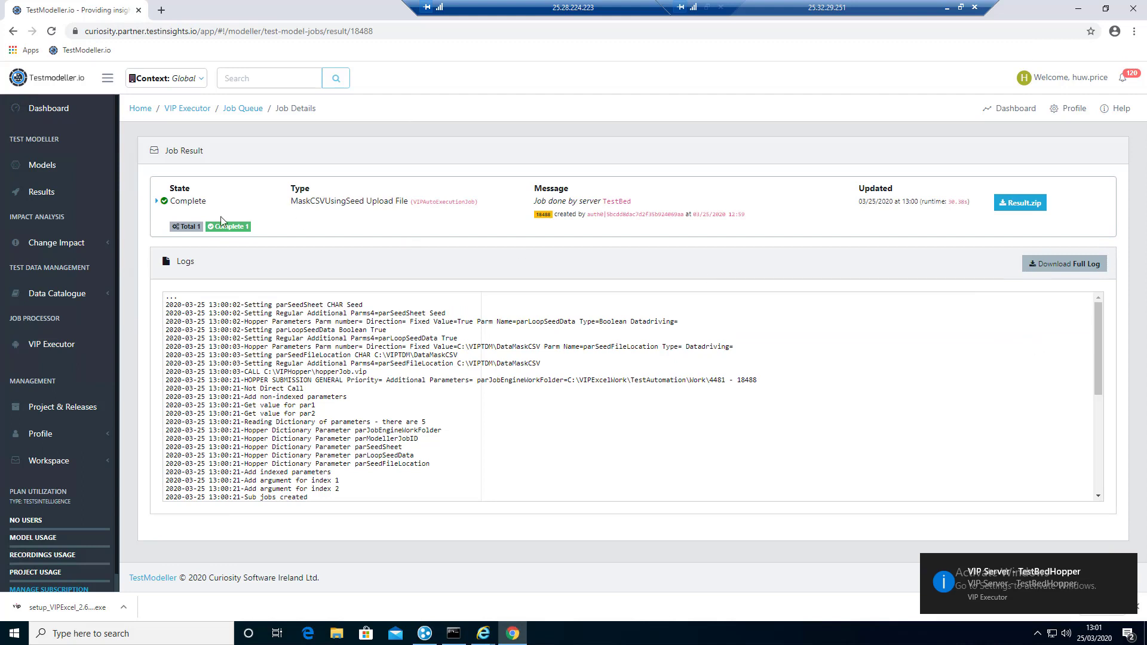
left_click(157, 200)
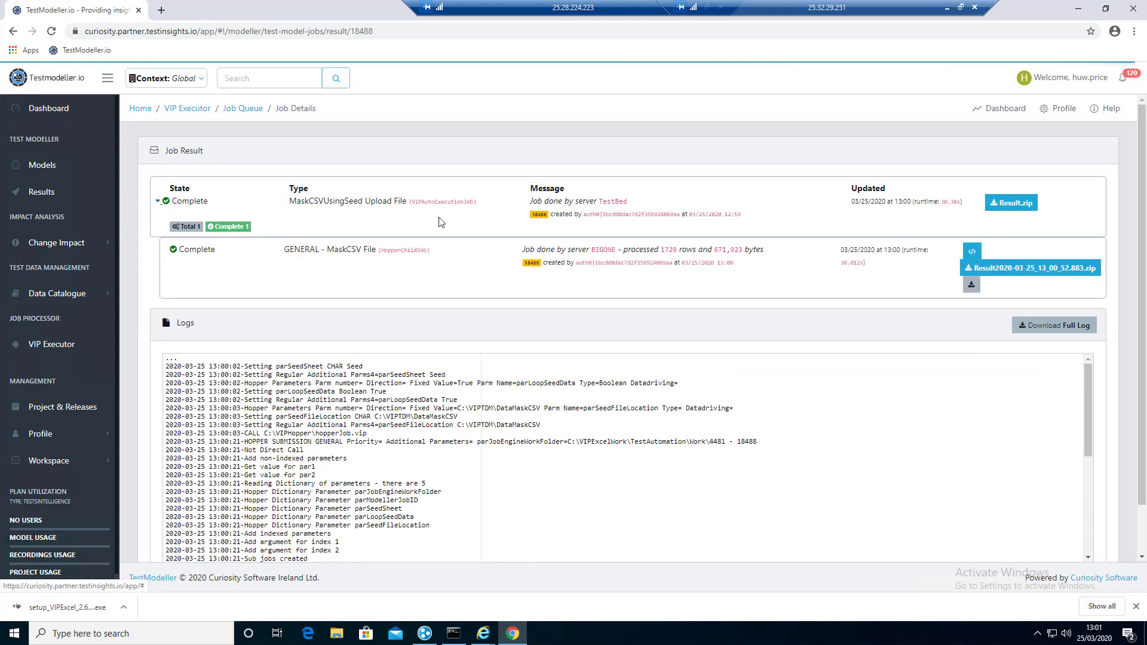
left_click(1016, 205)
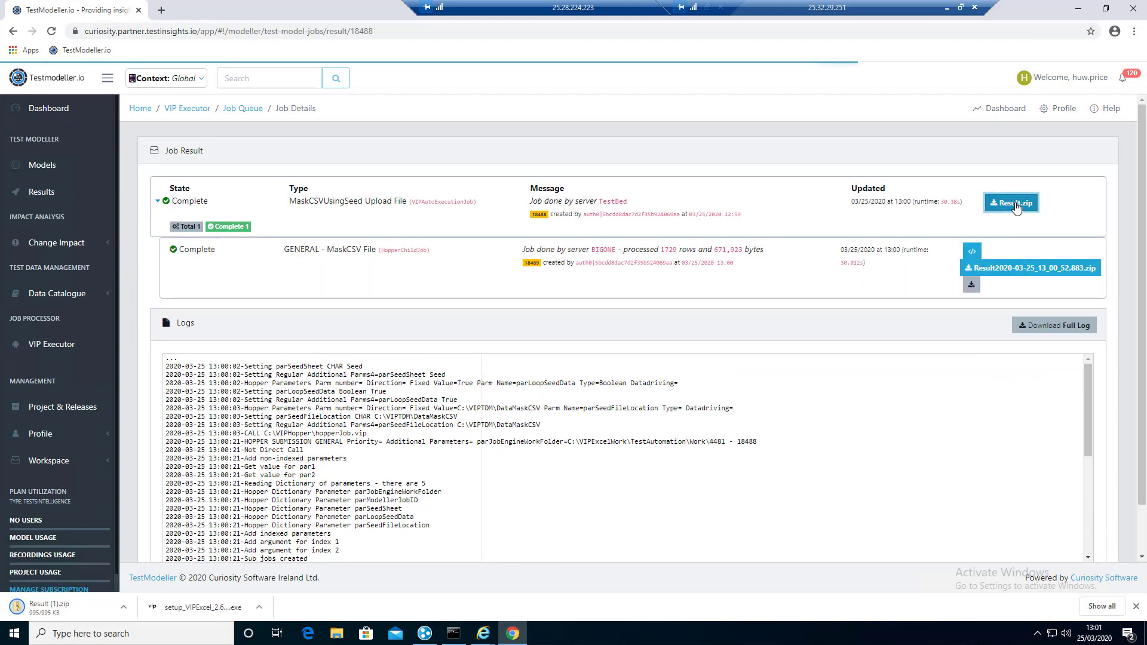
left_click(1031, 268)
Step: Compare userparameters.csv with userparameters.masked.csv in the downloaded zip, then close it
left_click(104, 609)
left_click(170, 120)
left_click(171, 127)
left_click(266, 119)
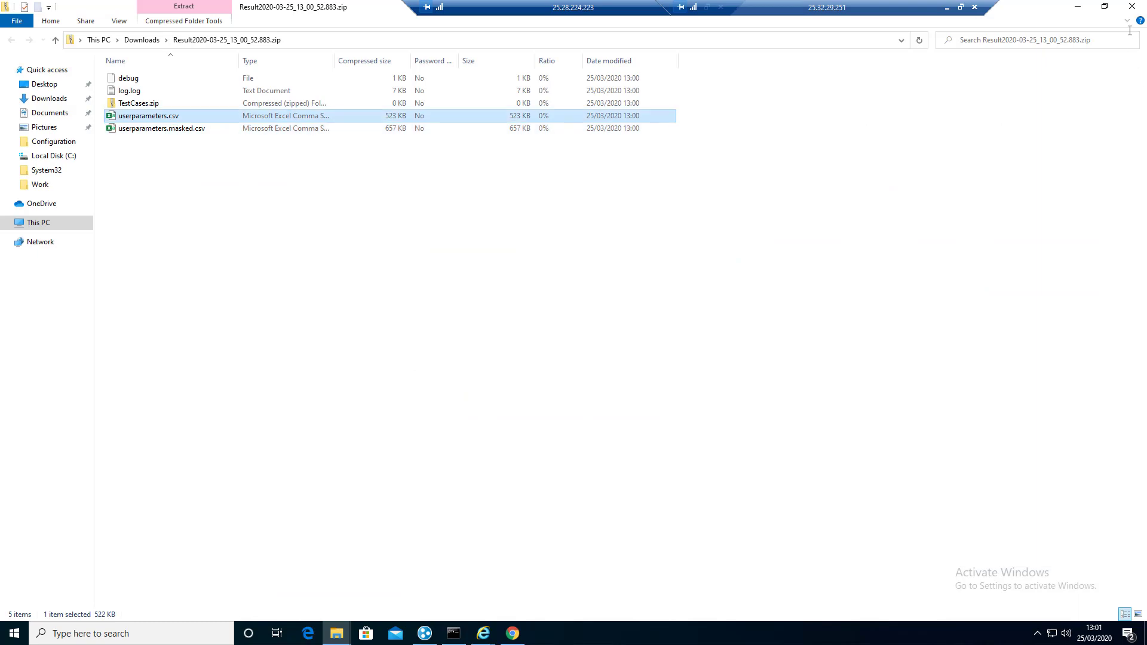
left_click(1132, 5)
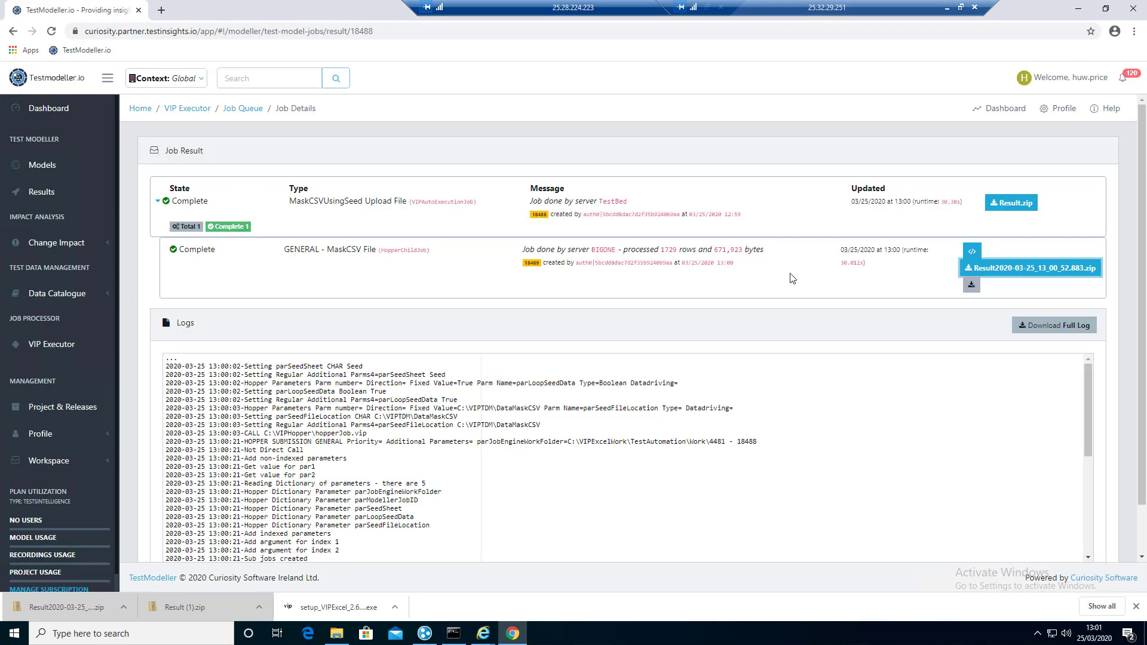
Step: Bring up the TestBedRest, TestBed and TestBedHopper controllers and untick TestBedHopper's Log Job Messages
left_click(1039, 635)
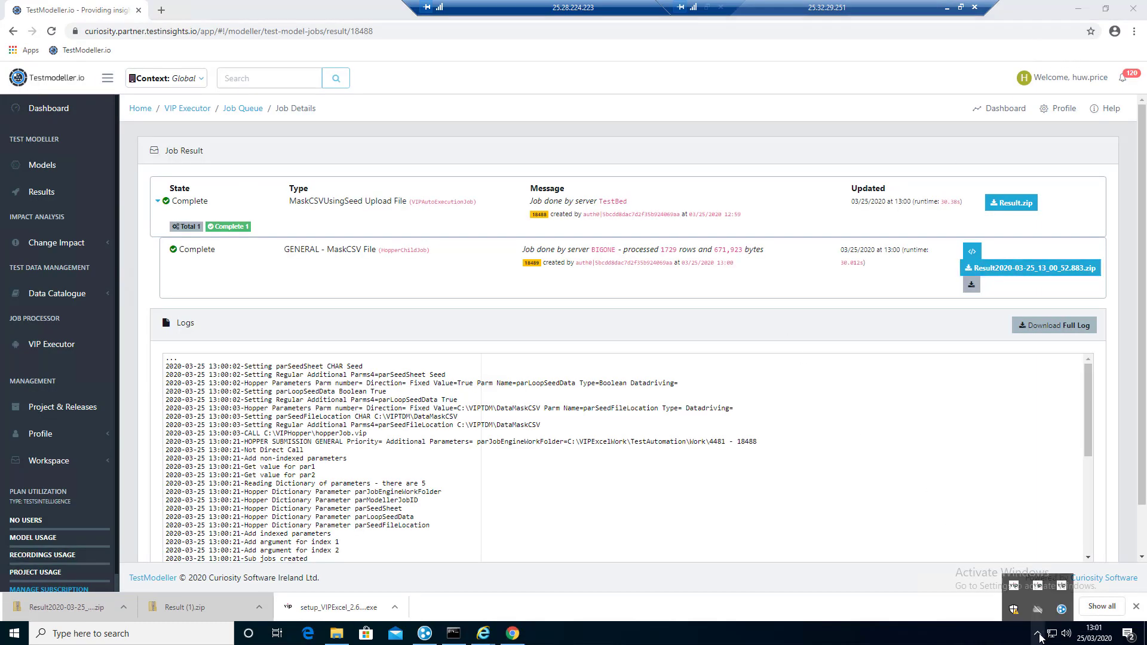
double_click(1016, 588)
double_click(1039, 588)
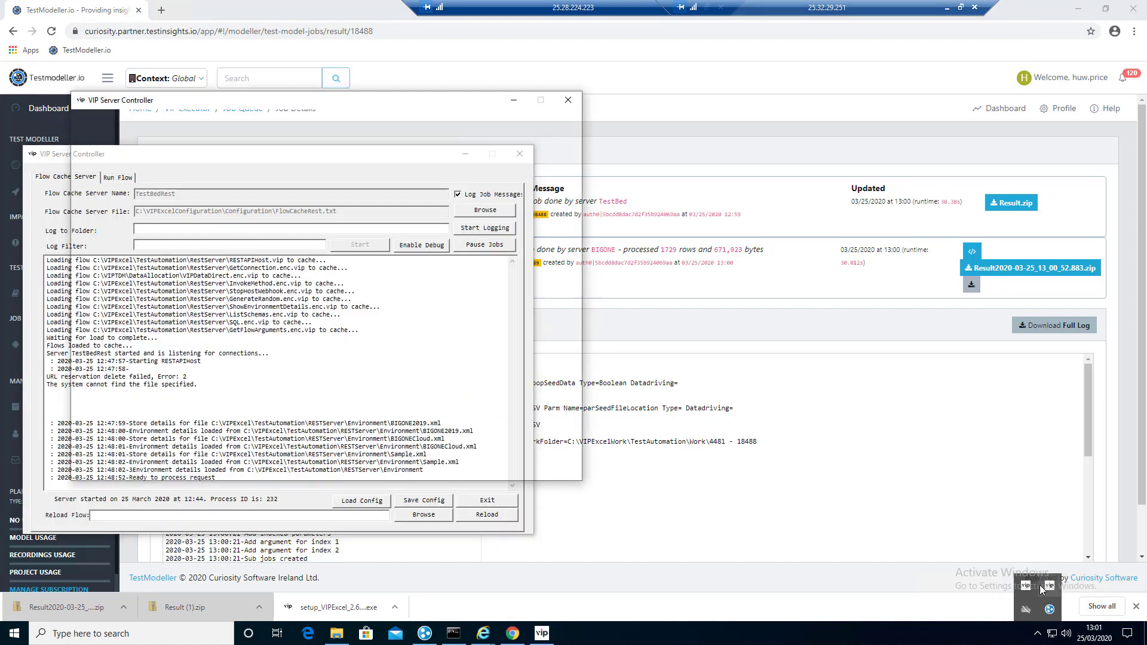
double_click(1029, 586)
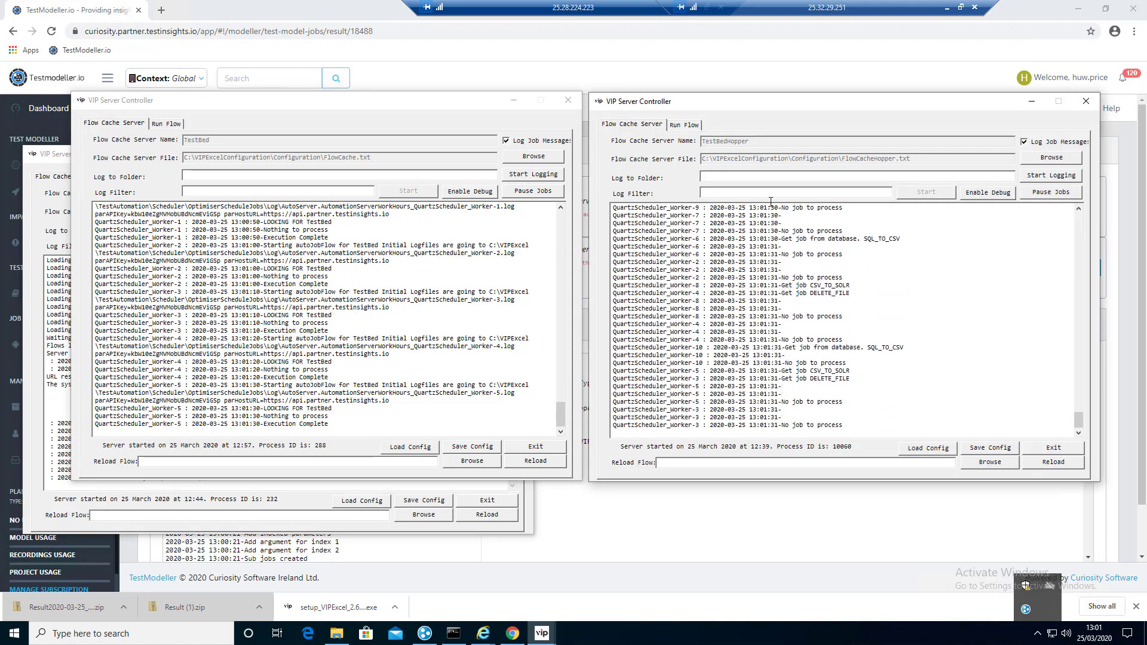
left_click(1024, 142)
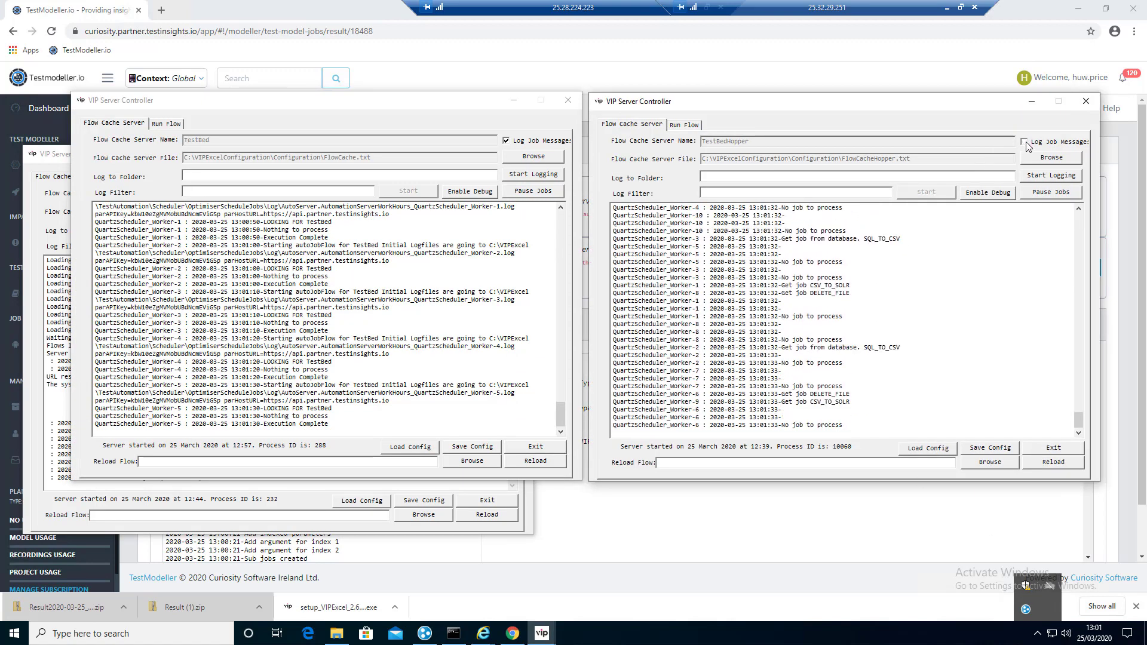
Step: Minimise the TestBedHopper, TestBed and TestBedRest controller windows
left_click(1032, 101)
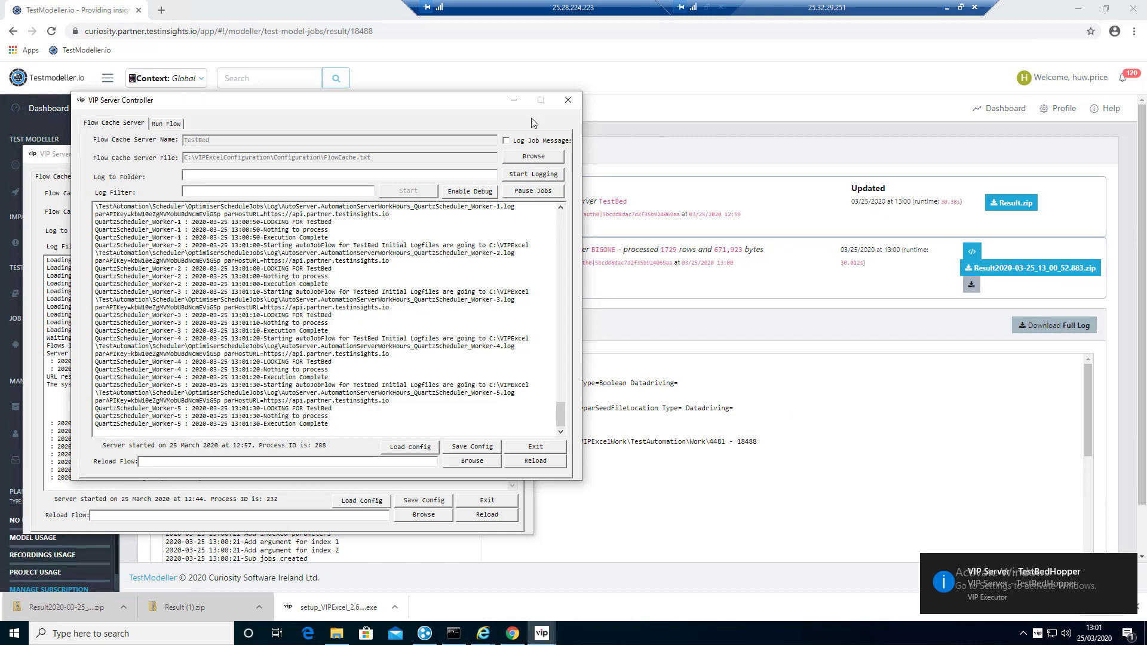
left_click(514, 103)
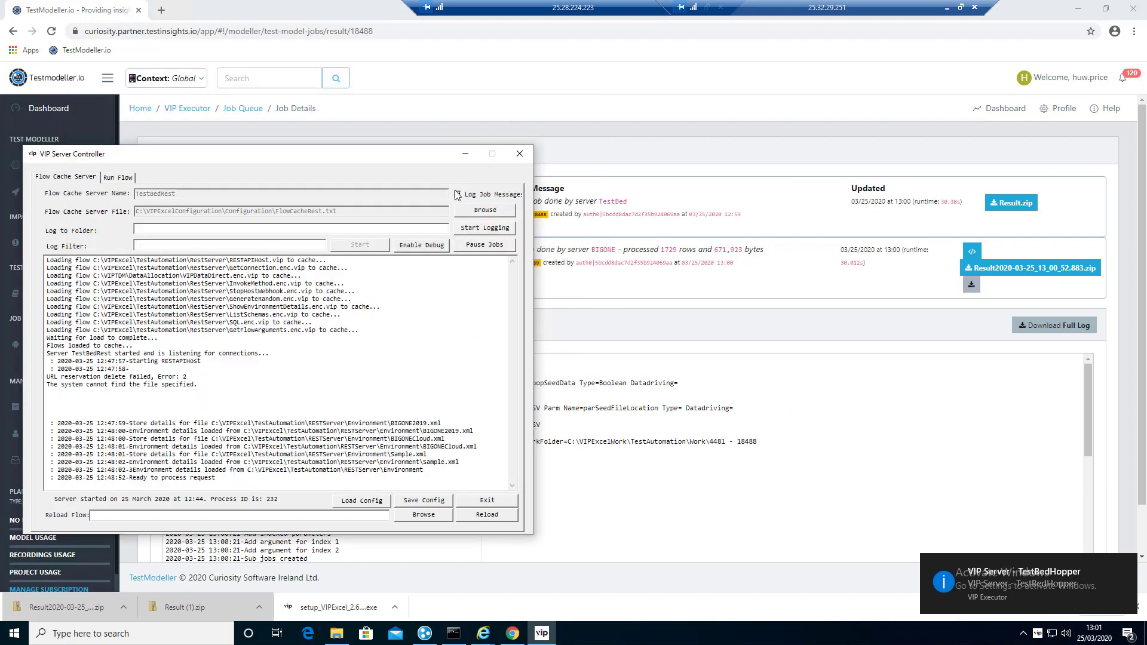
left_click(468, 155)
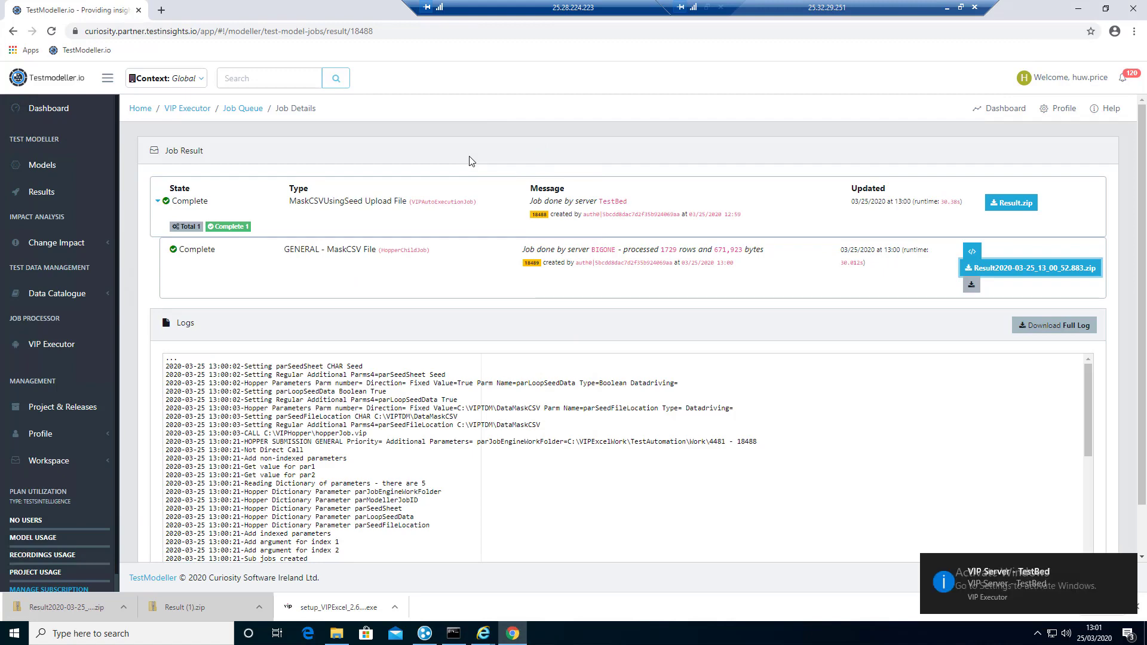
Step: Go to C:\VIPExcelConfiguration\Configuration and widen the Name column
left_click(337, 633)
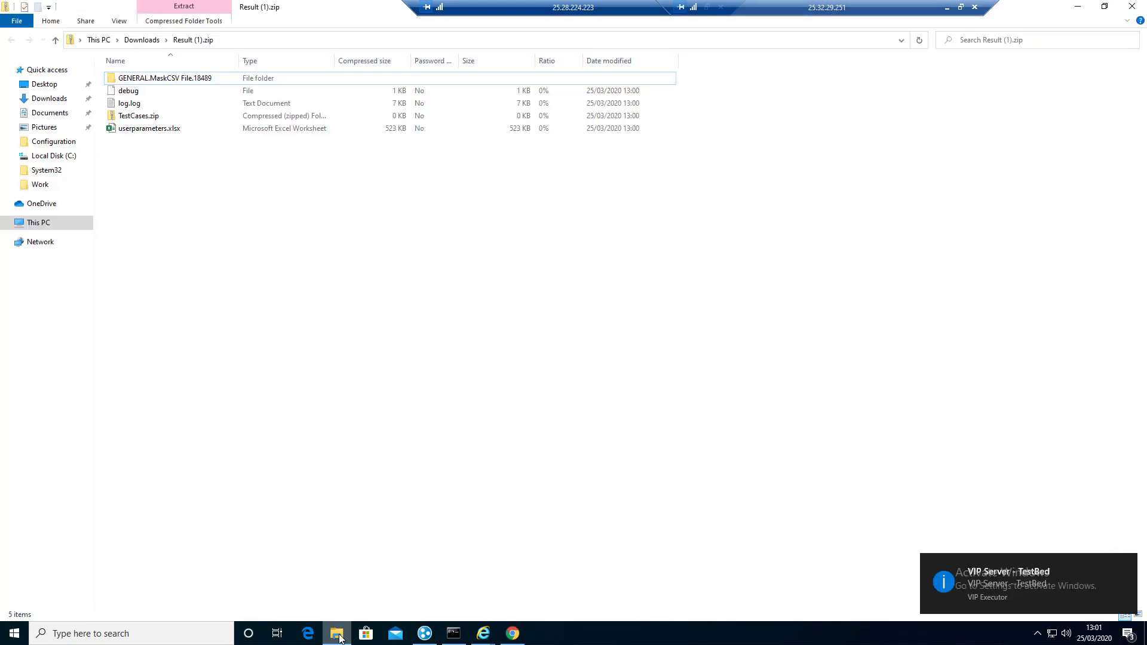
left_click(40, 222)
double_click(188, 178)
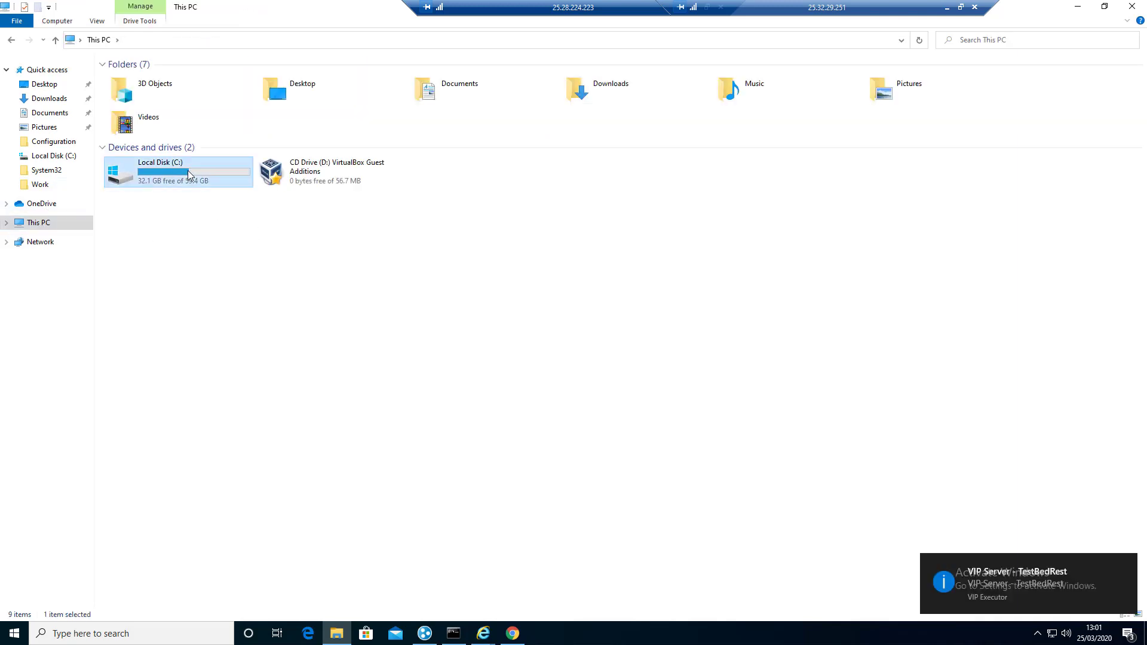
double_click(151, 235)
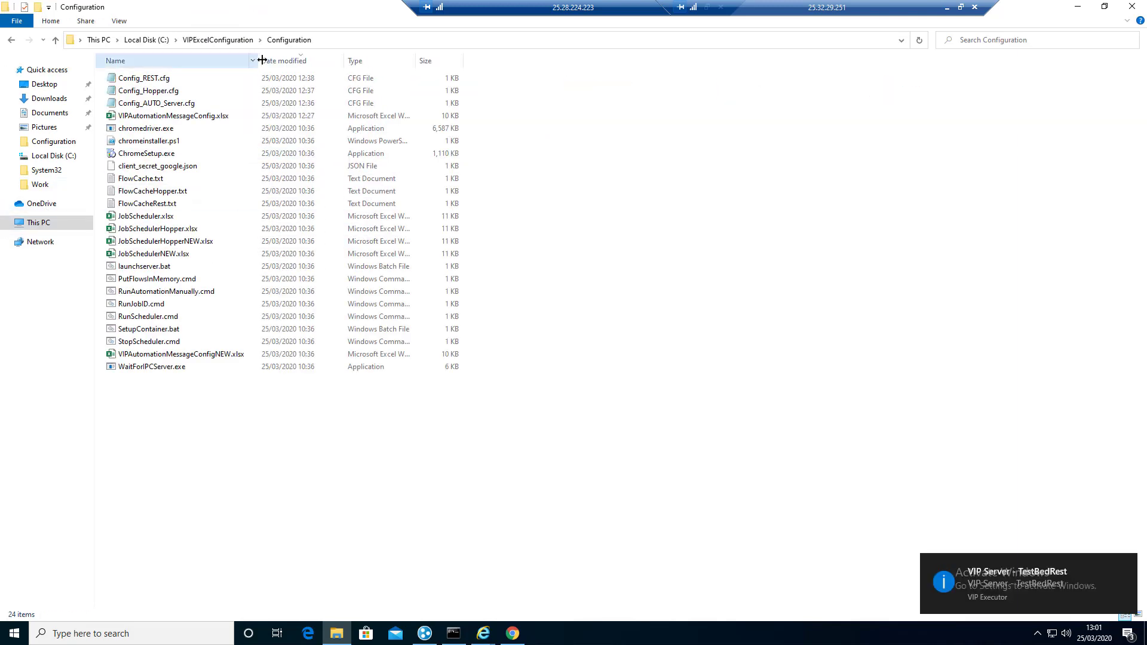
left_click_drag(262, 61, 414, 61)
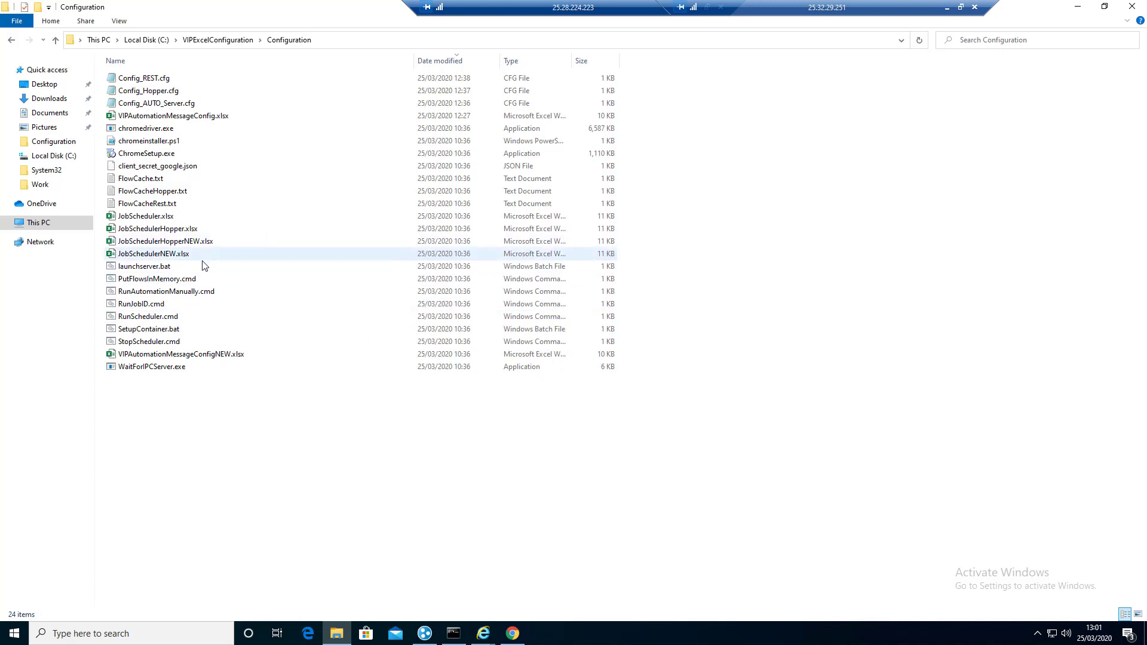
Step: Look through JobSchedulerHopper.xlsx, JobSchedulerHopperNEW.xlsx and JobSchedulerNEW.xlsx in the folder
left_click(170, 229)
left_click(173, 242)
left_click(177, 256)
left_click(173, 242)
left_click(178, 256)
Step: Review ConfigureComms in VIPAutomationMessageConfigNEW.xlsx, close Excel and minimise File Explorer
double_click(223, 356)
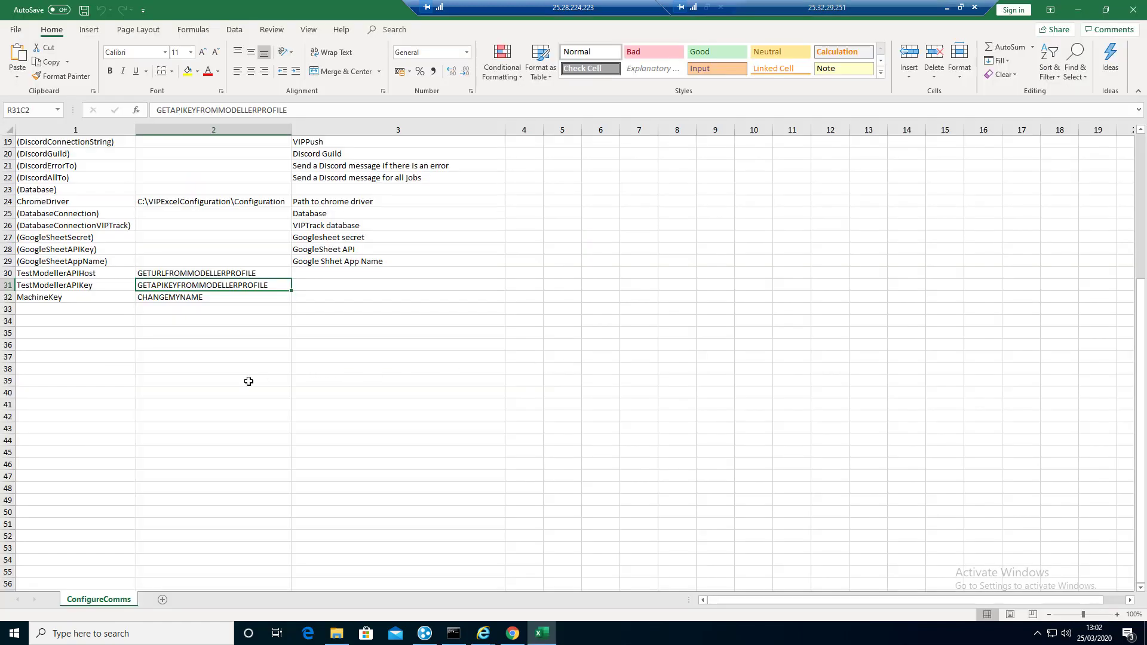
left_click(1133, 13)
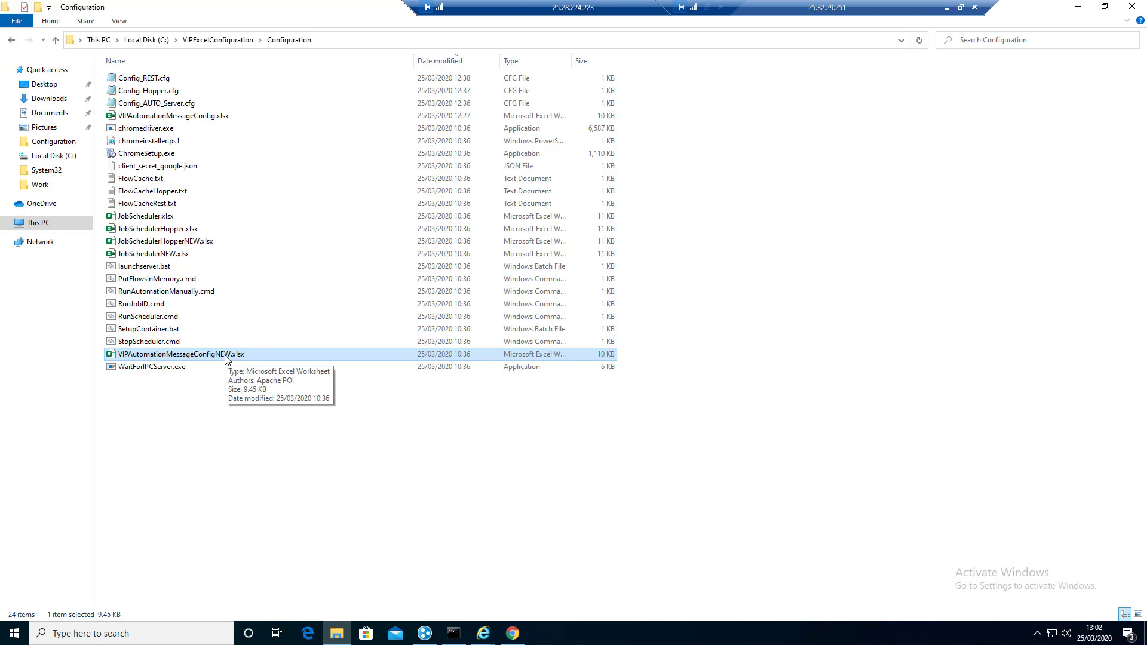
left_click(1077, 7)
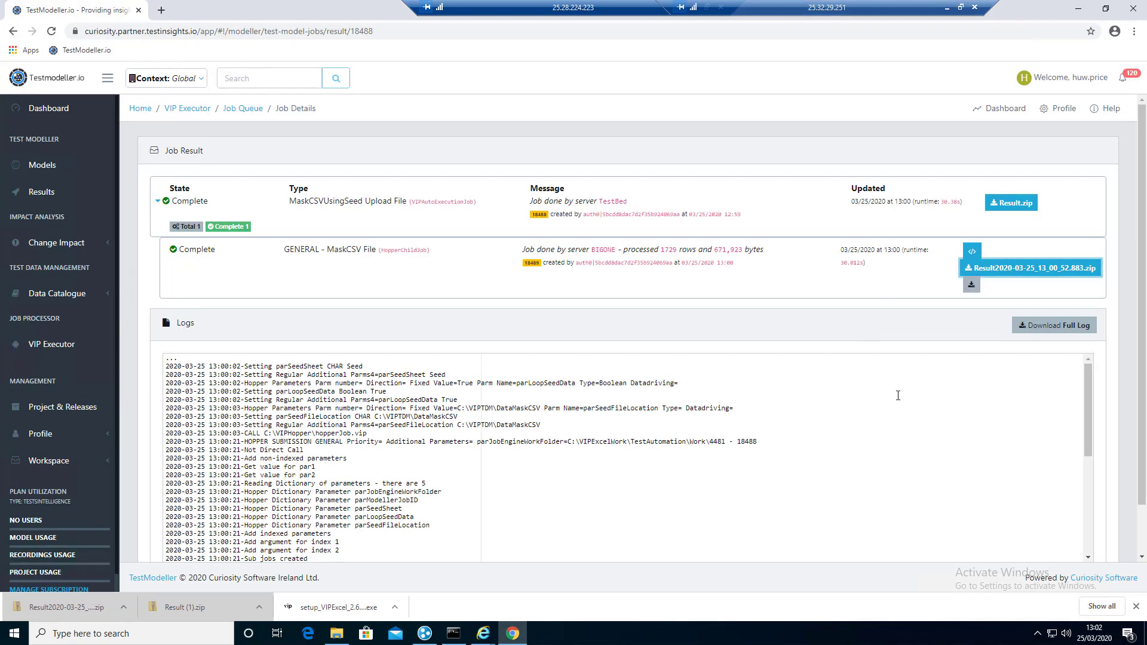